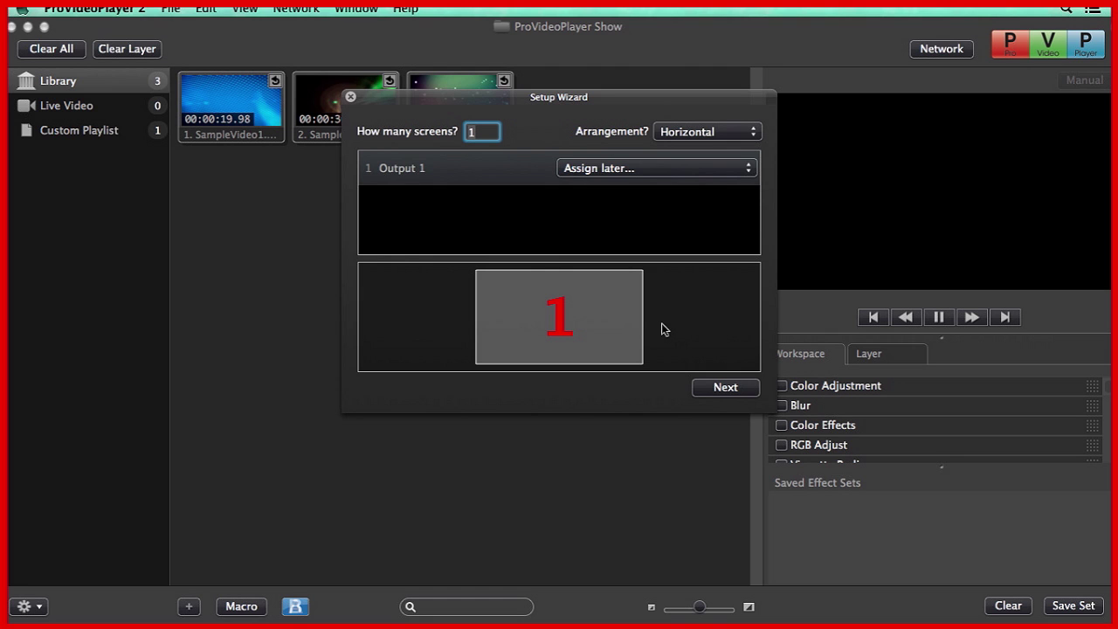
Step: Set the number of screens to 2 in the Setup Wizard
click(254, 12)
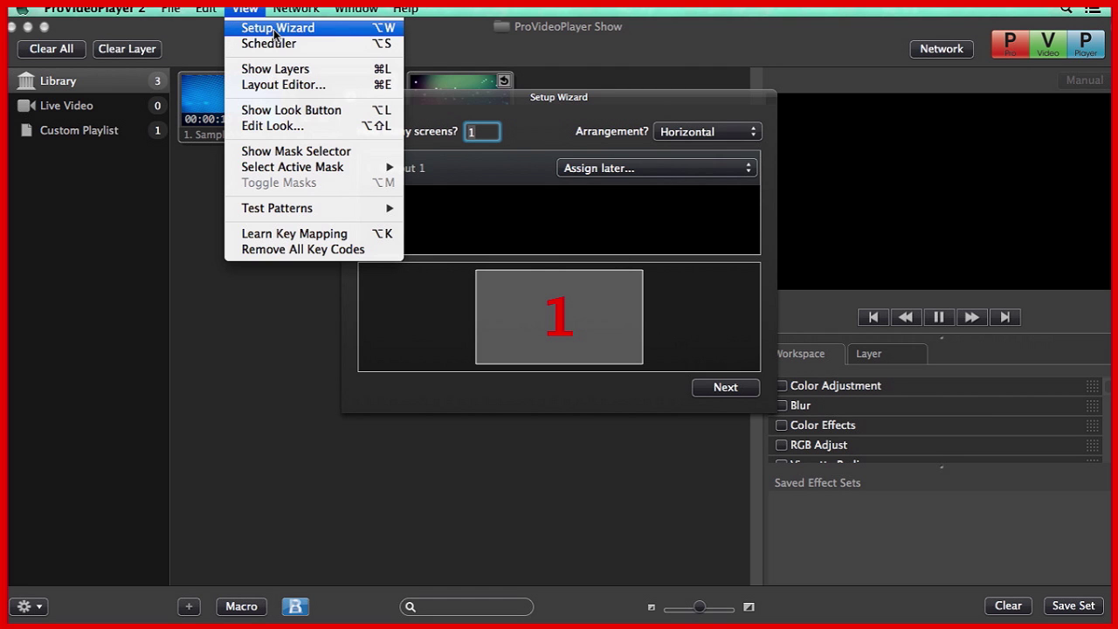
click(261, 411)
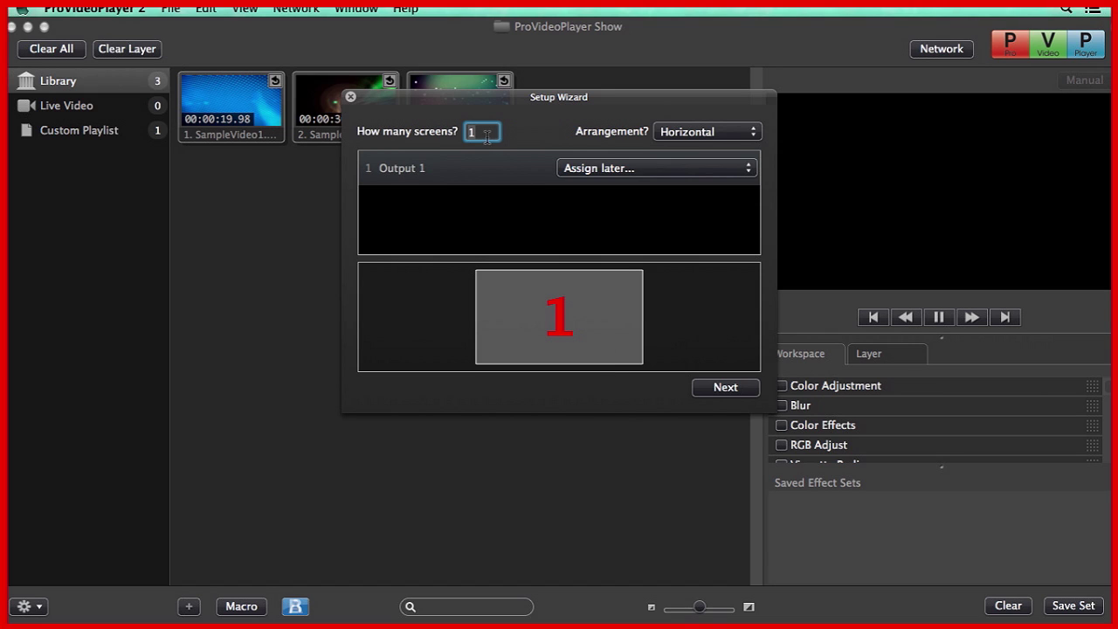
key(BackSpace)
text(2)
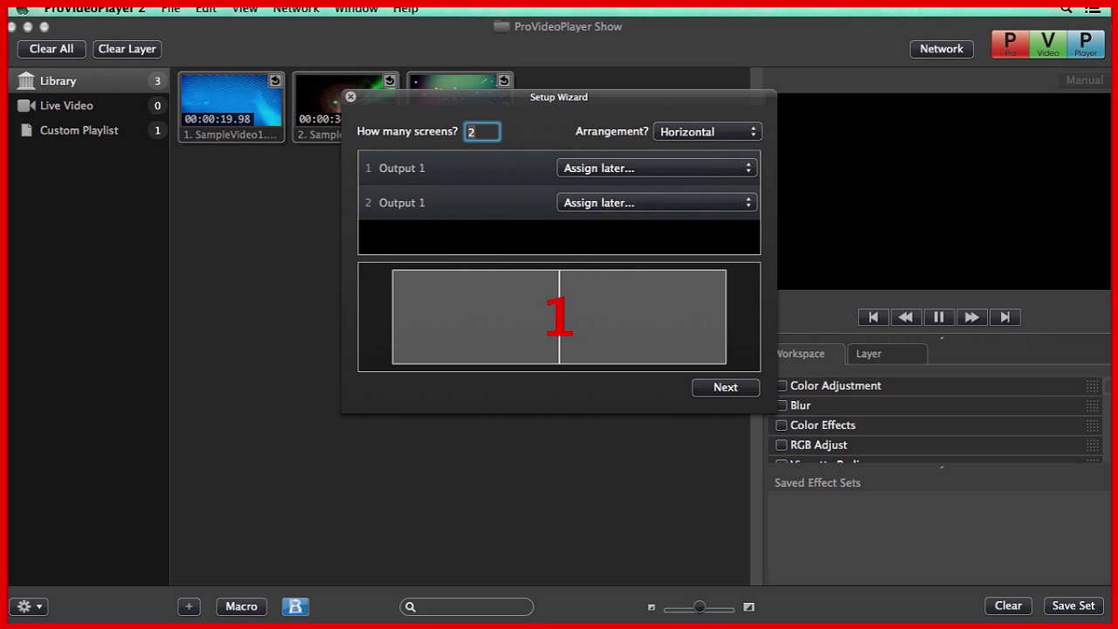
Step: Try the DELL ST2320L display for the first output, and return both outputs to Assign later at 1920 x 1080
click(645, 173)
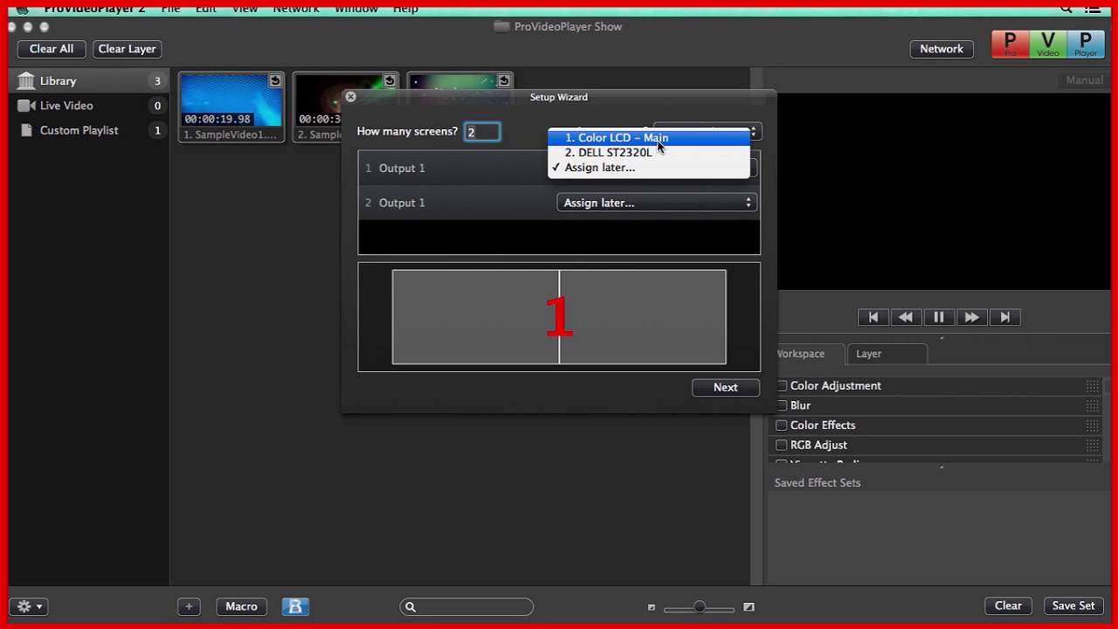
click(658, 152)
click(662, 169)
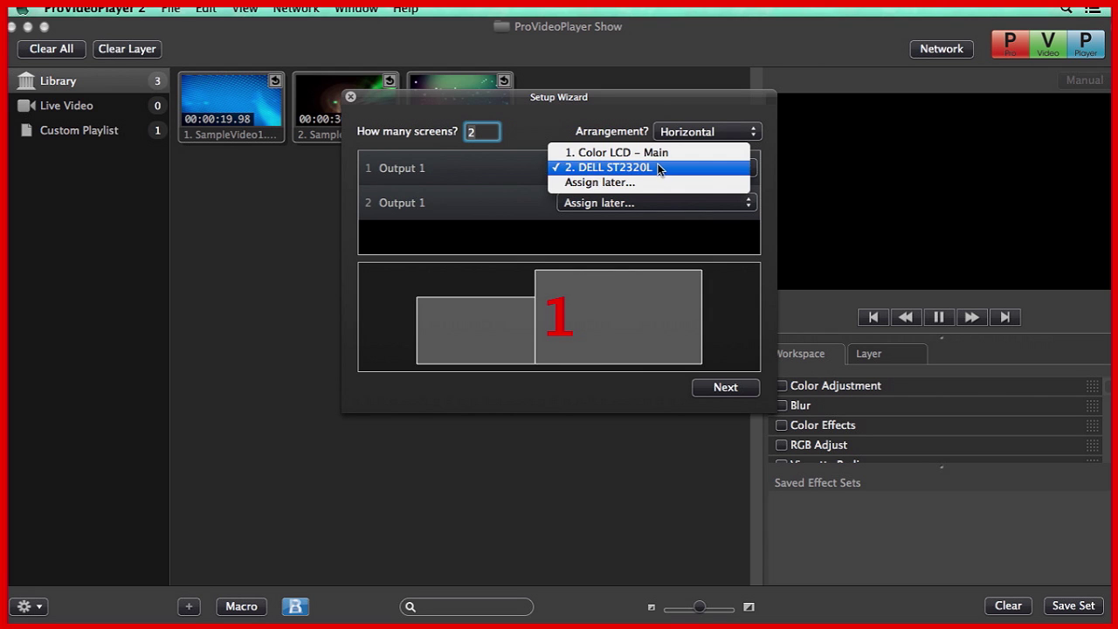
click(651, 184)
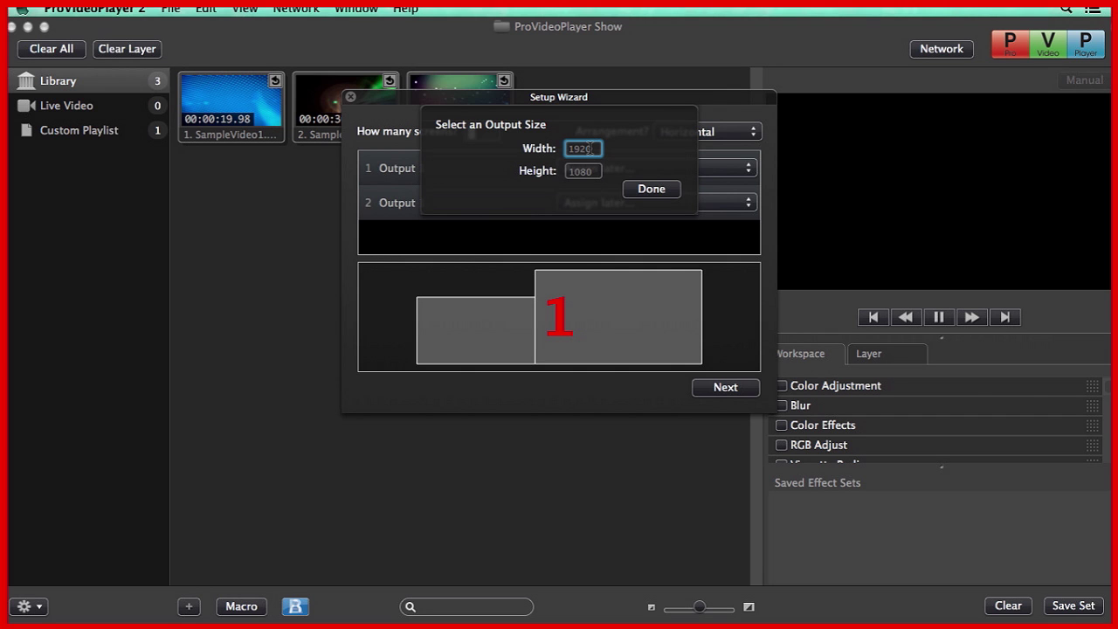
click(662, 193)
click(661, 204)
click(661, 202)
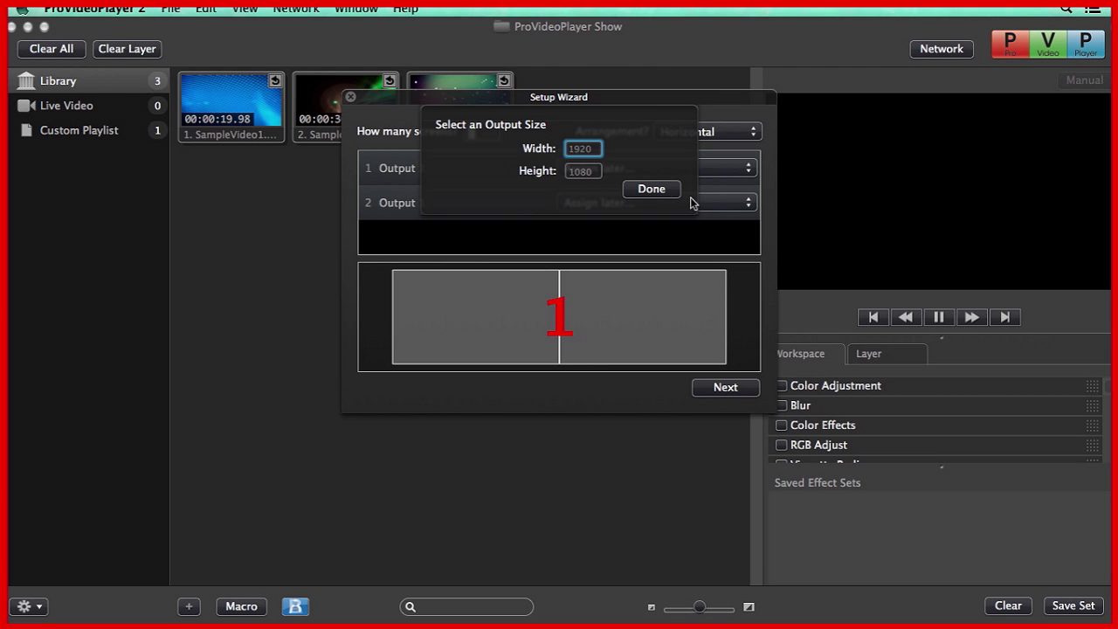
click(663, 189)
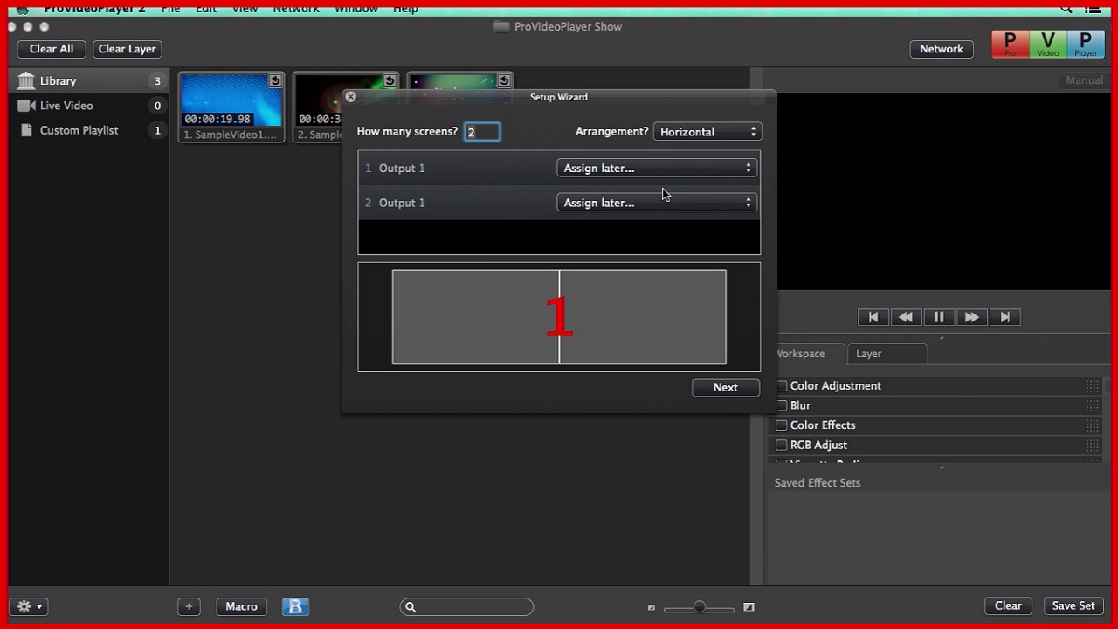
Step: Set the screen arrangement to Vertical and finish the Setup Wizard without adding extra layers
click(721, 131)
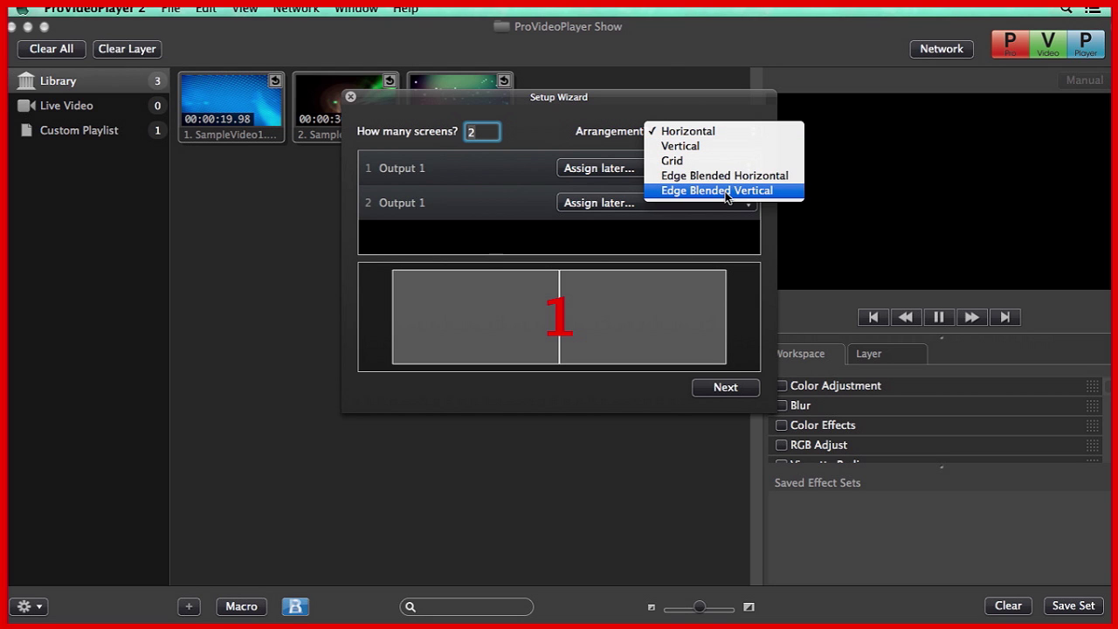
click(720, 145)
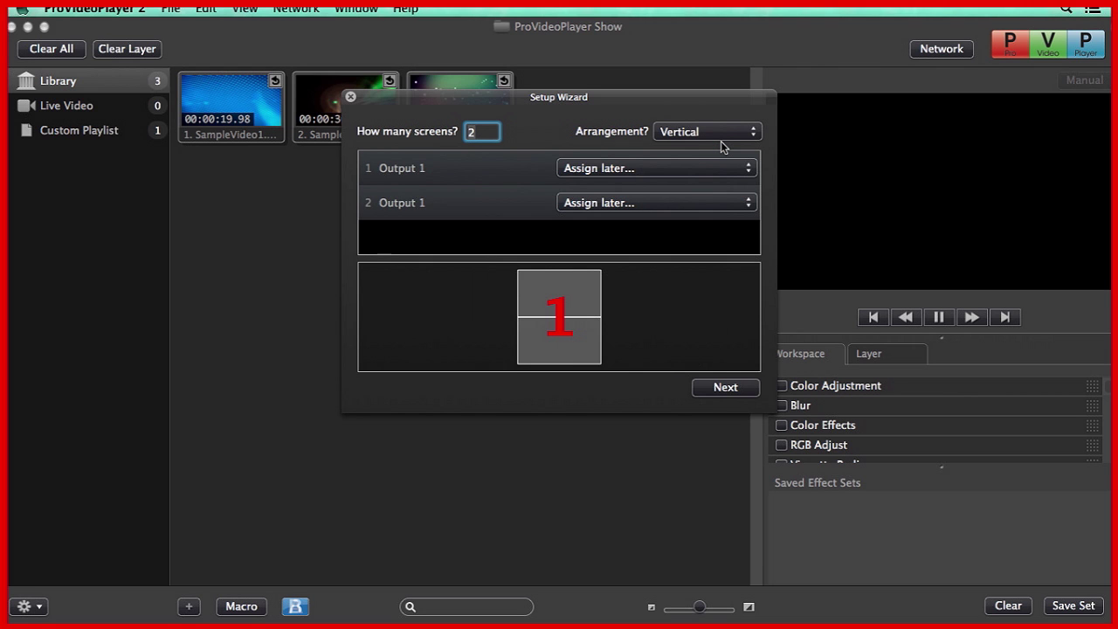
click(726, 388)
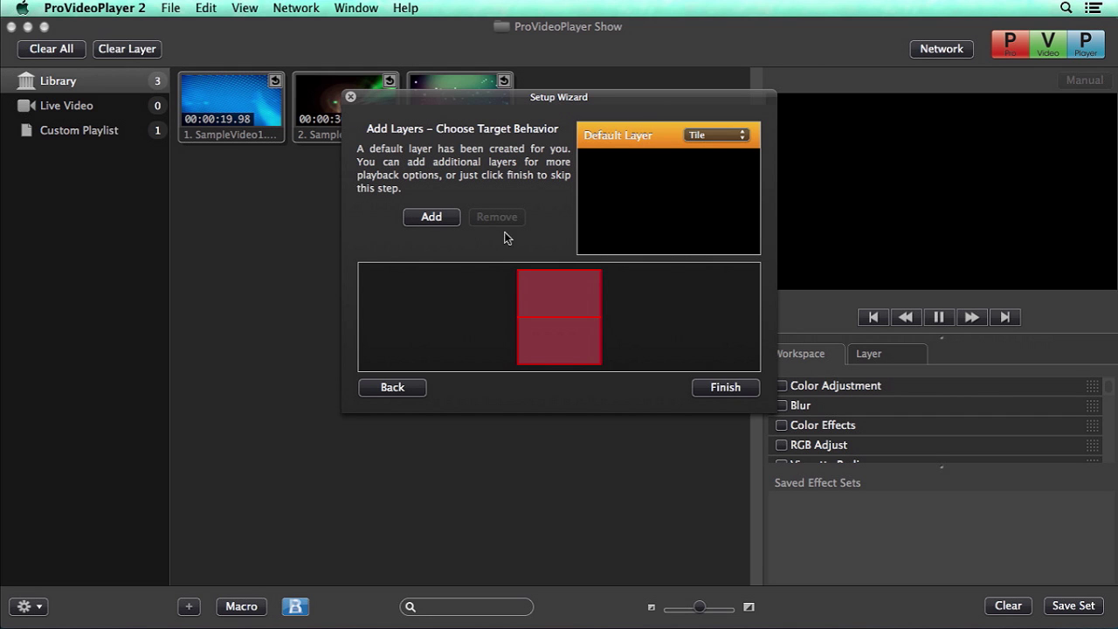
click(731, 392)
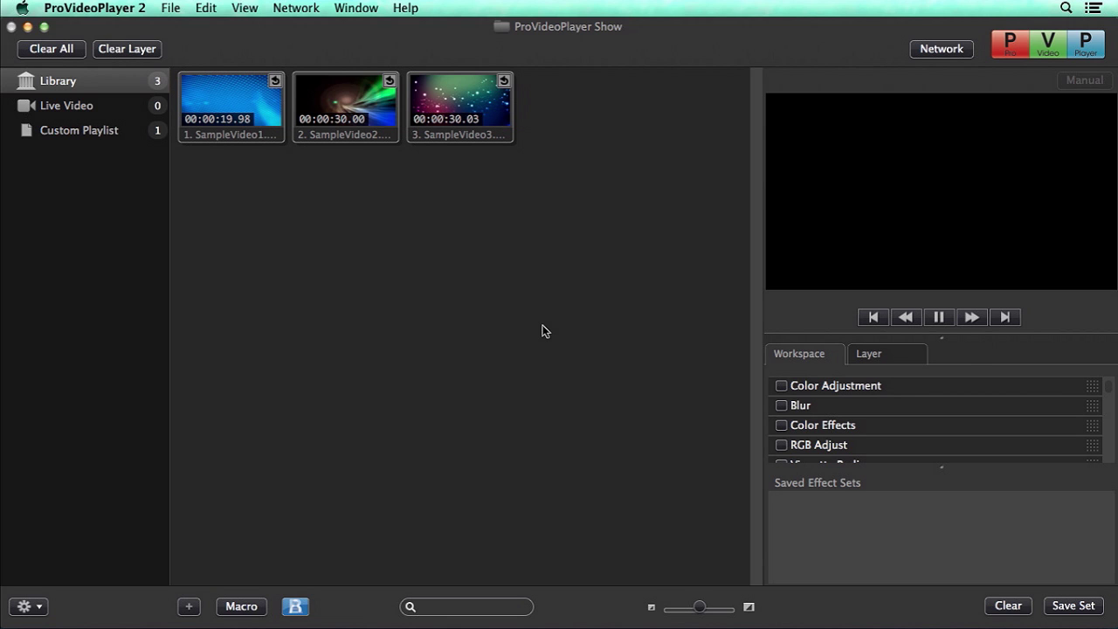
Step: Look at the Live Video and Custom Playlist sources and at the workspace and layer effect lists
click(97, 108)
click(101, 131)
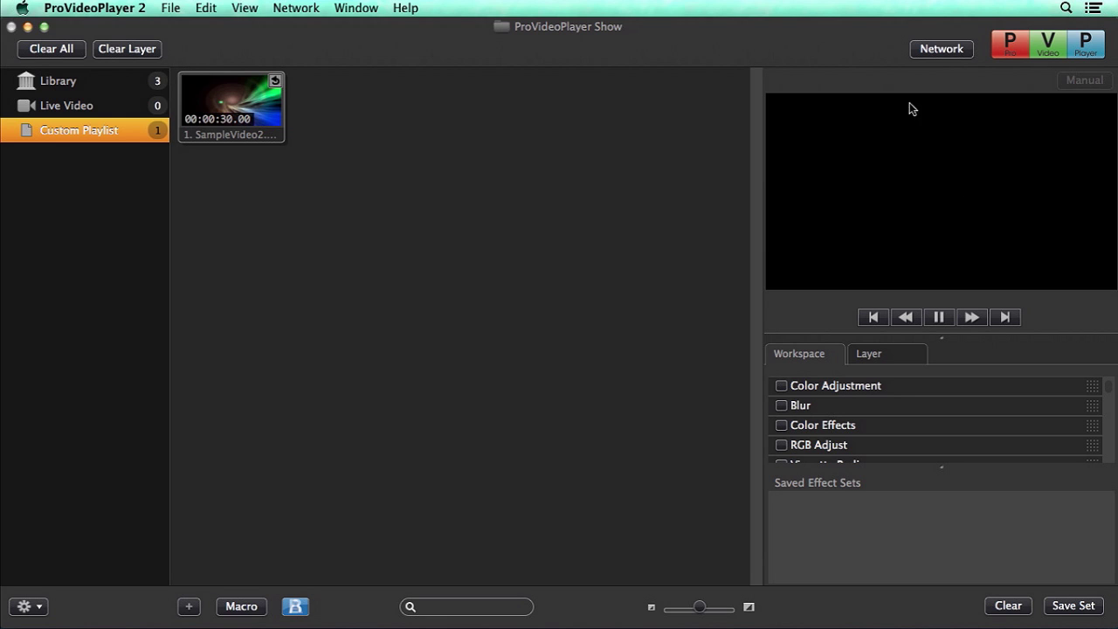
click(893, 356)
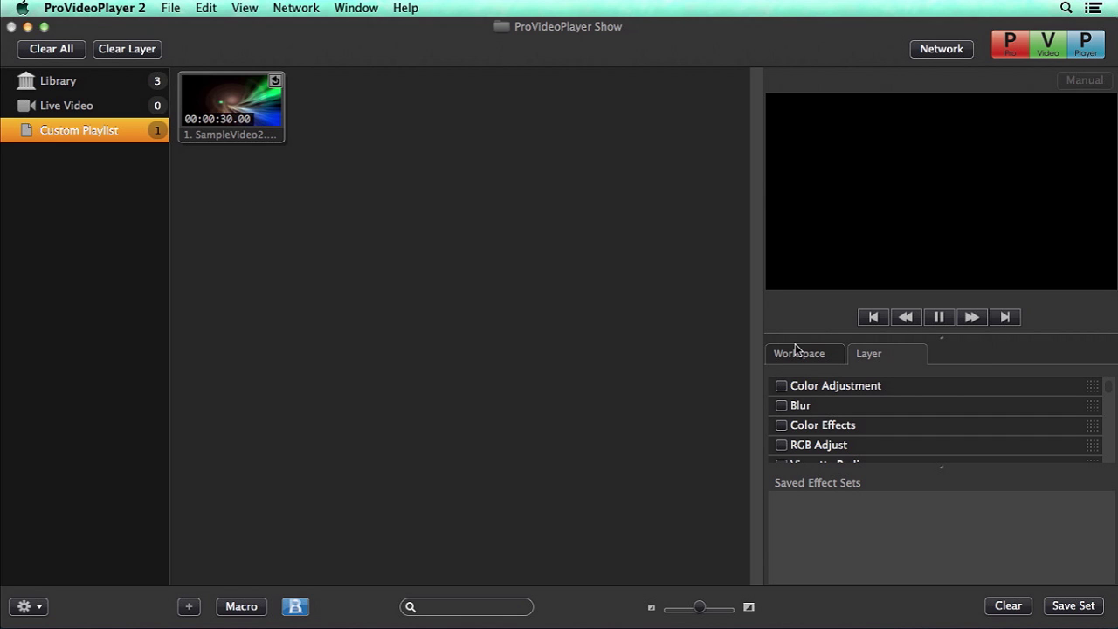
click(827, 356)
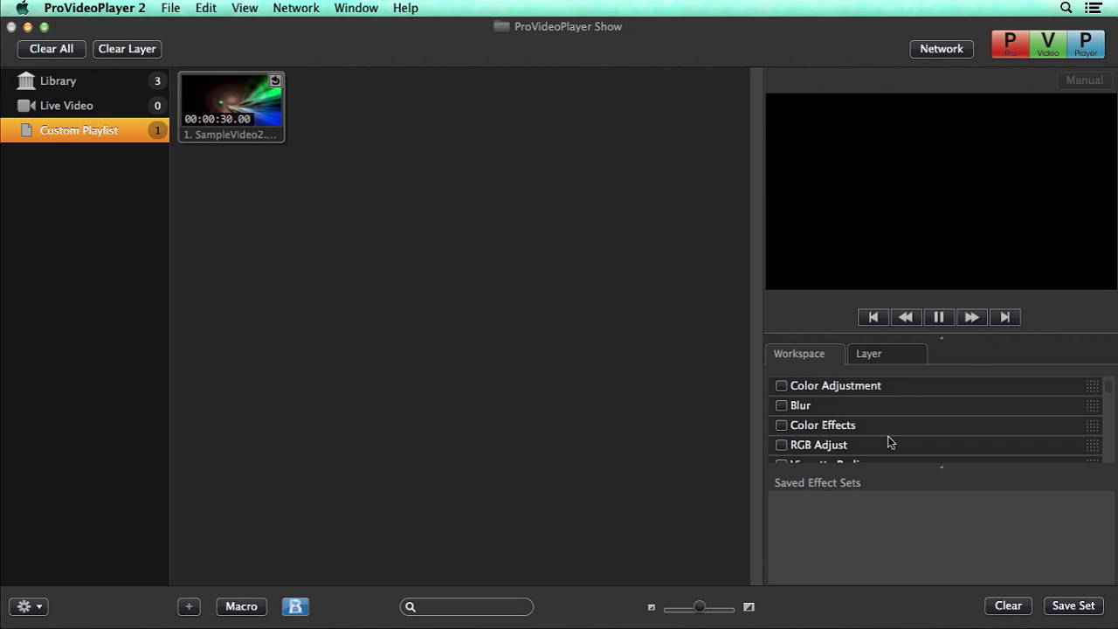
Step: Show the layers above the media clips and open the layout editor to view its layer and output settings
click(245, 8)
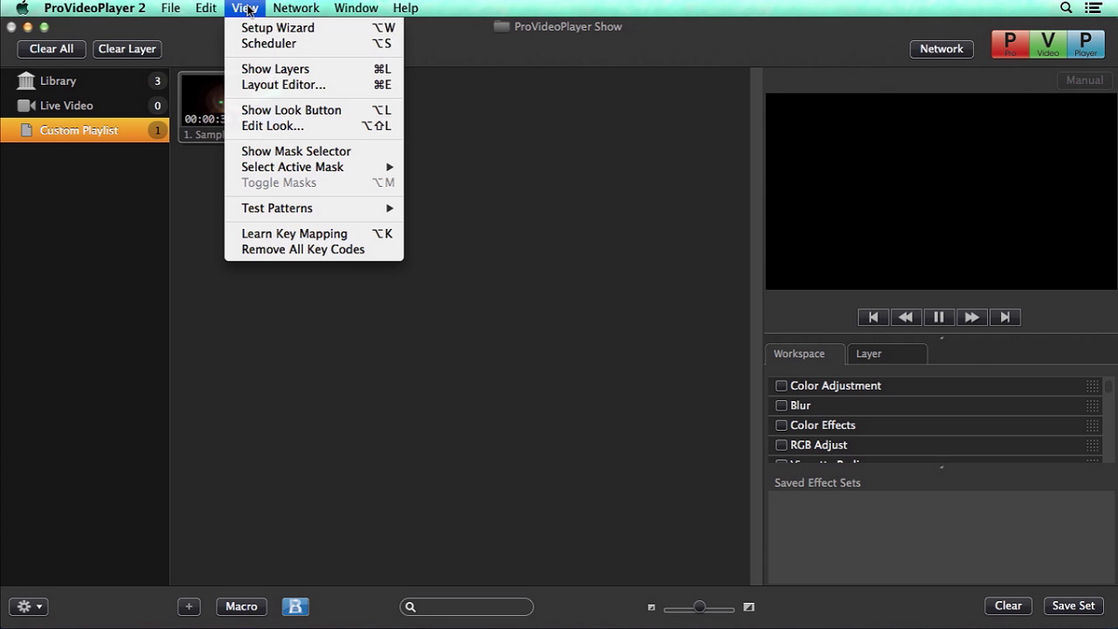
click(269, 68)
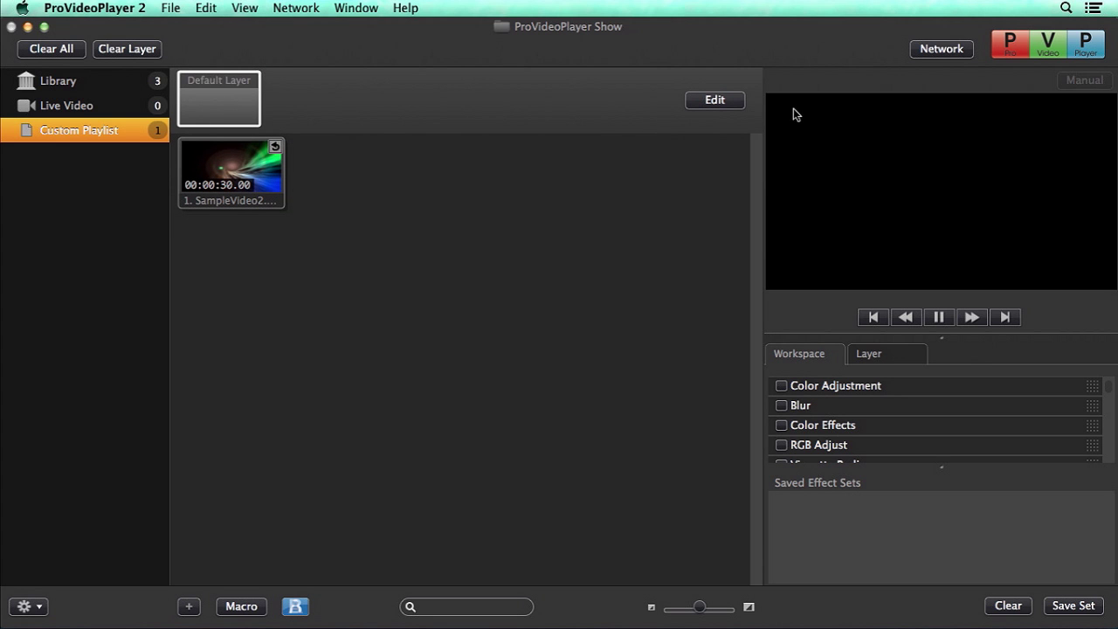
click(708, 101)
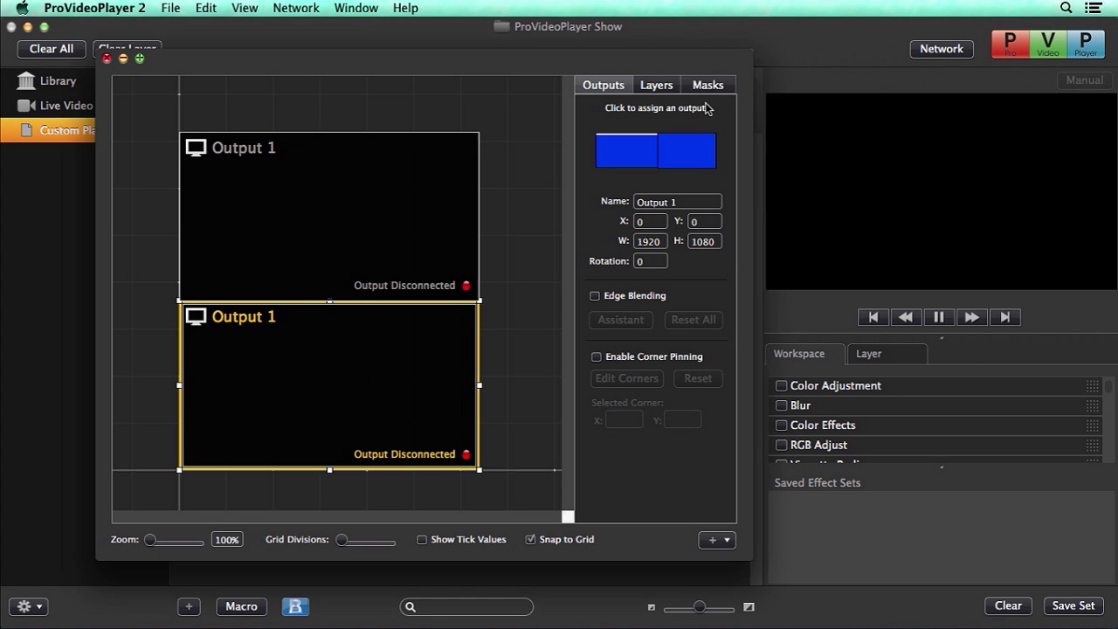
click(653, 88)
click(619, 87)
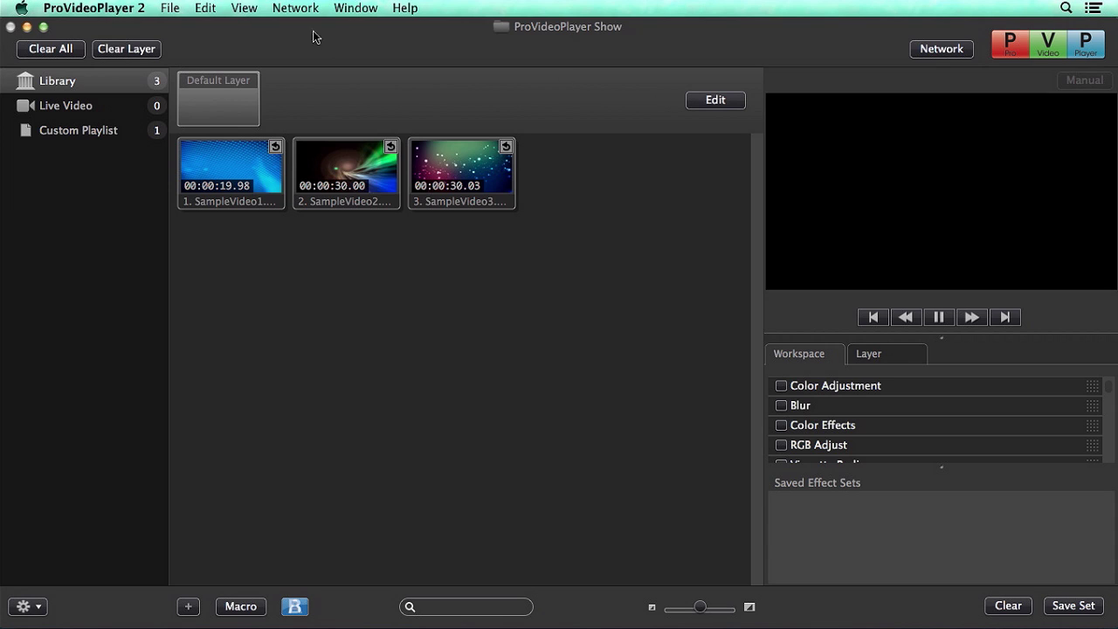
Step: In the layout editor, assign the upper output to DELL ST2320L and the lower one to Color LCD, and check the default layer's targets
click(241, 11)
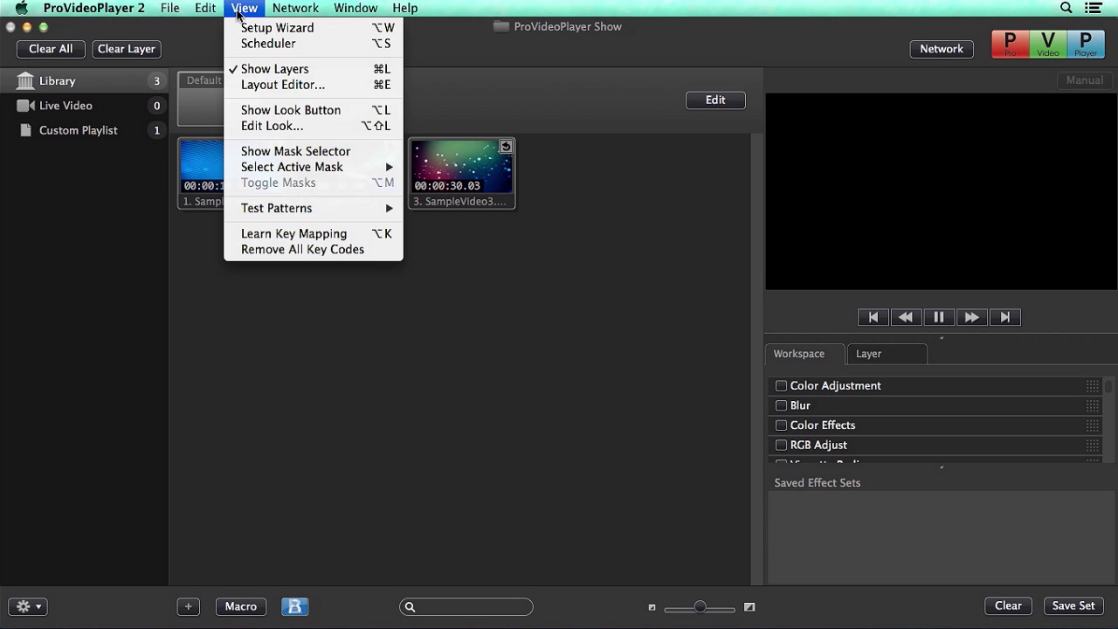
click(631, 105)
click(703, 101)
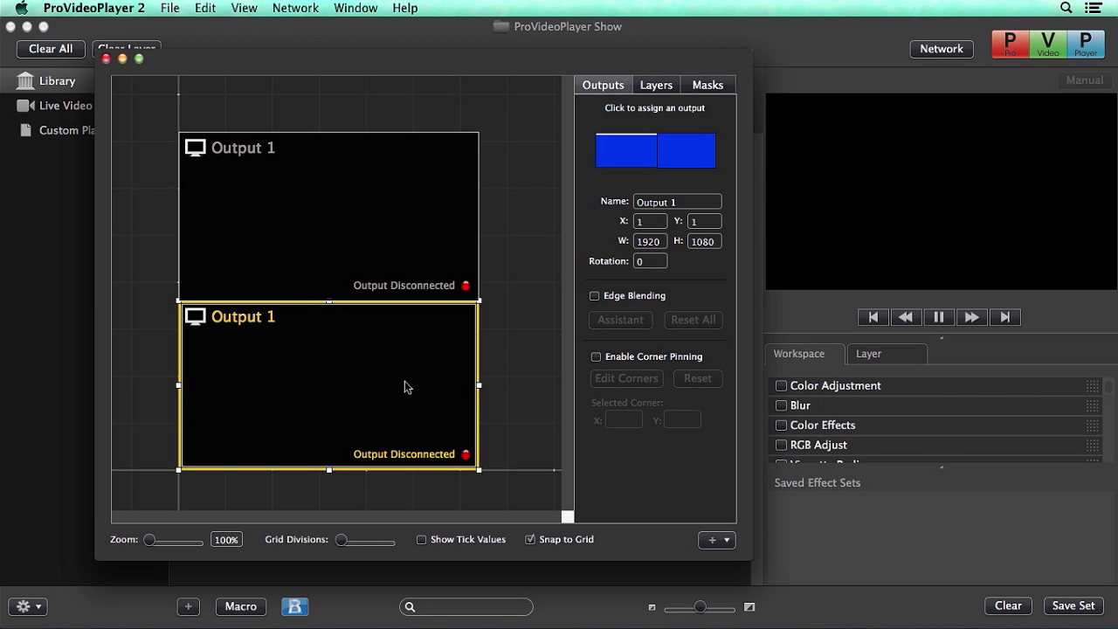
click(389, 238)
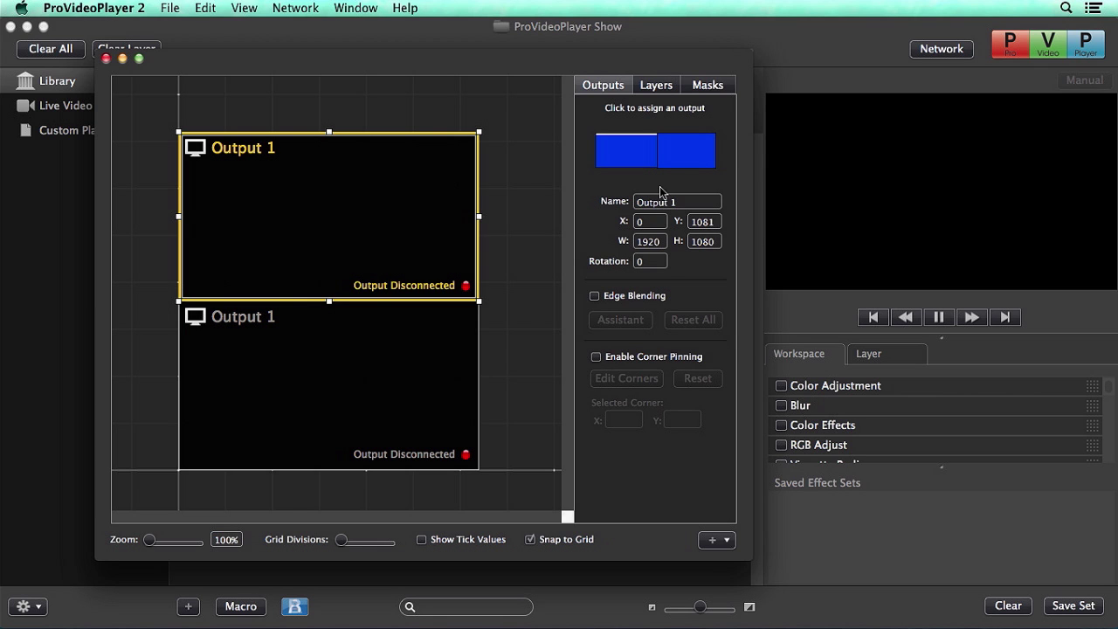
click(626, 158)
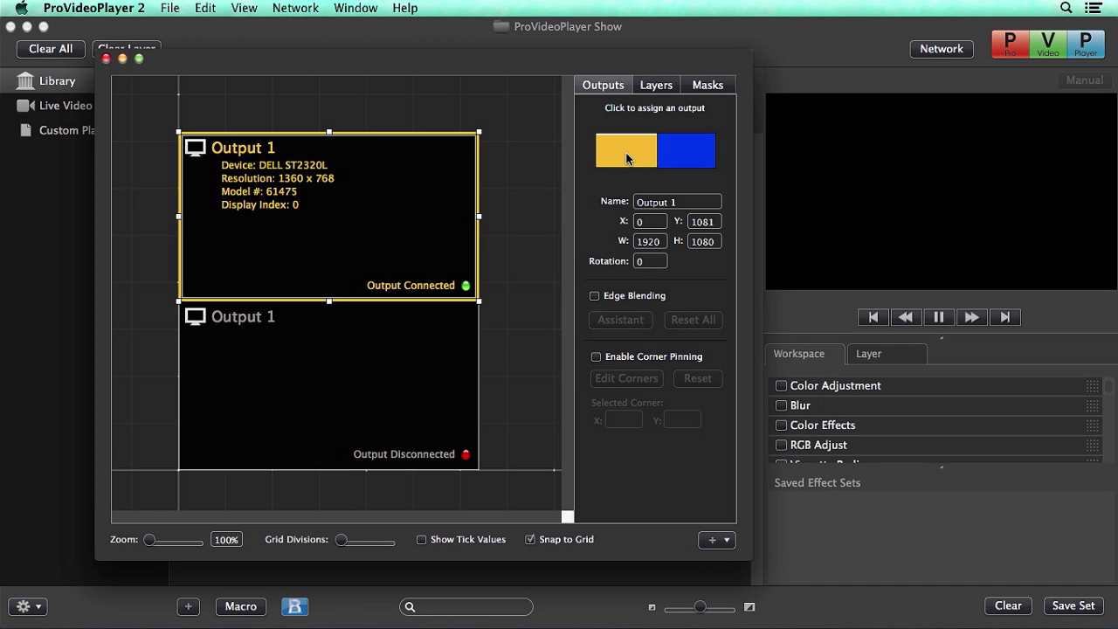
click(390, 366)
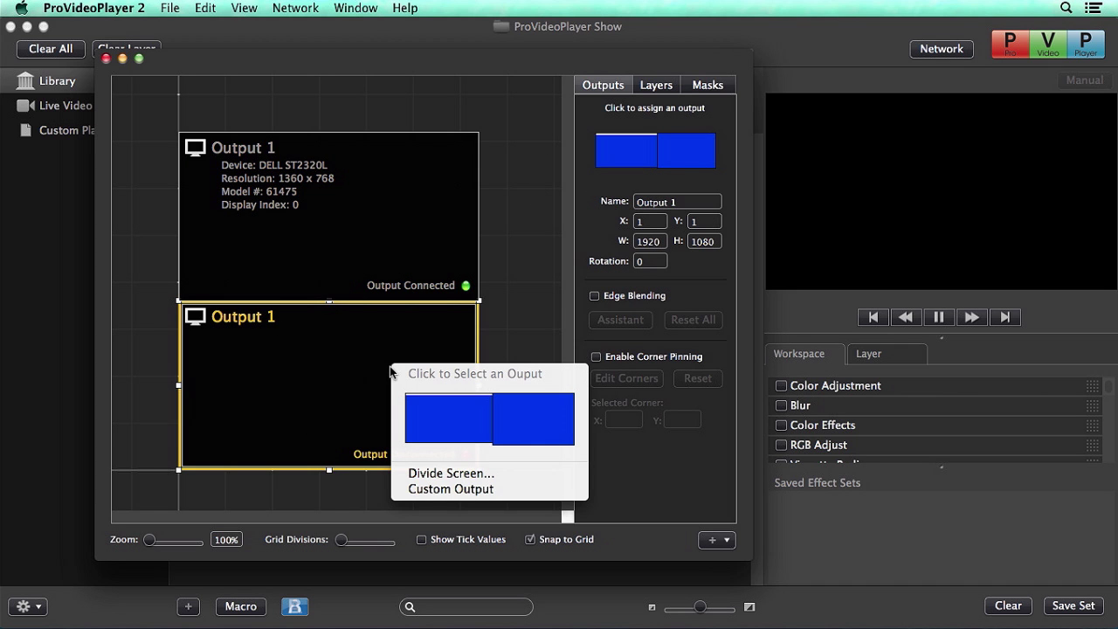
click(536, 434)
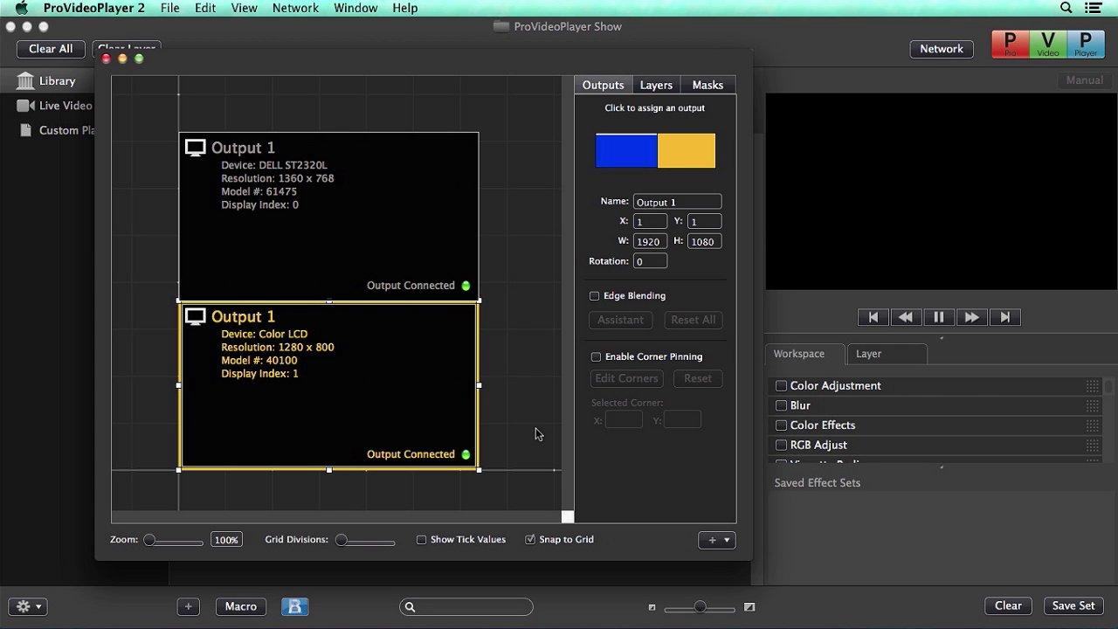
click(650, 92)
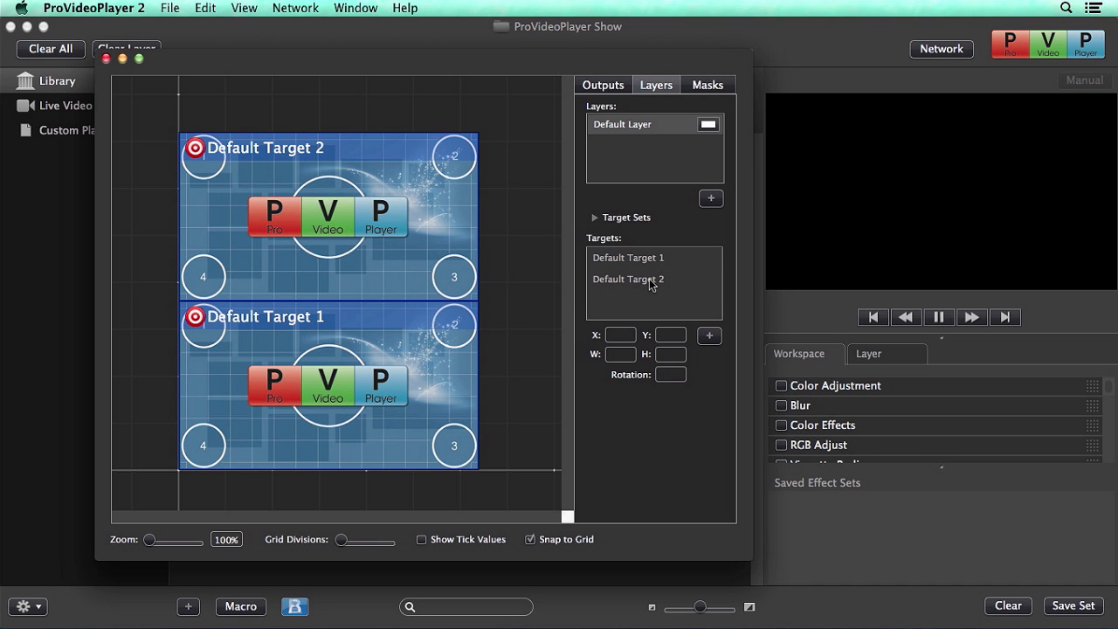
click(106, 58)
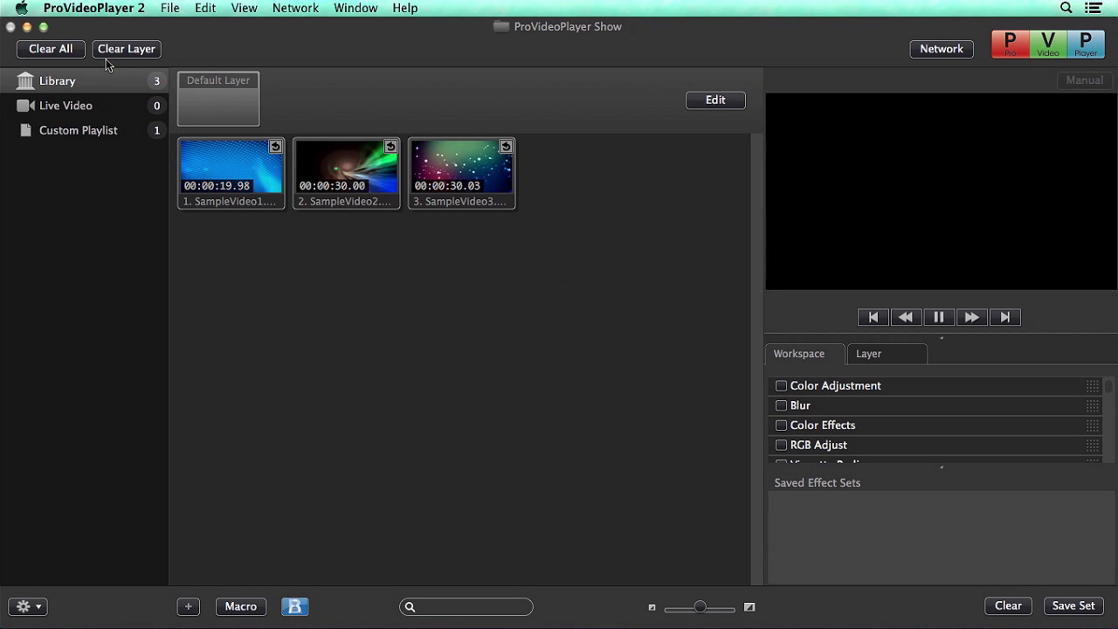
Step: Play SampleVideo3 on the Default Layer as a test and clear that layer
click(225, 117)
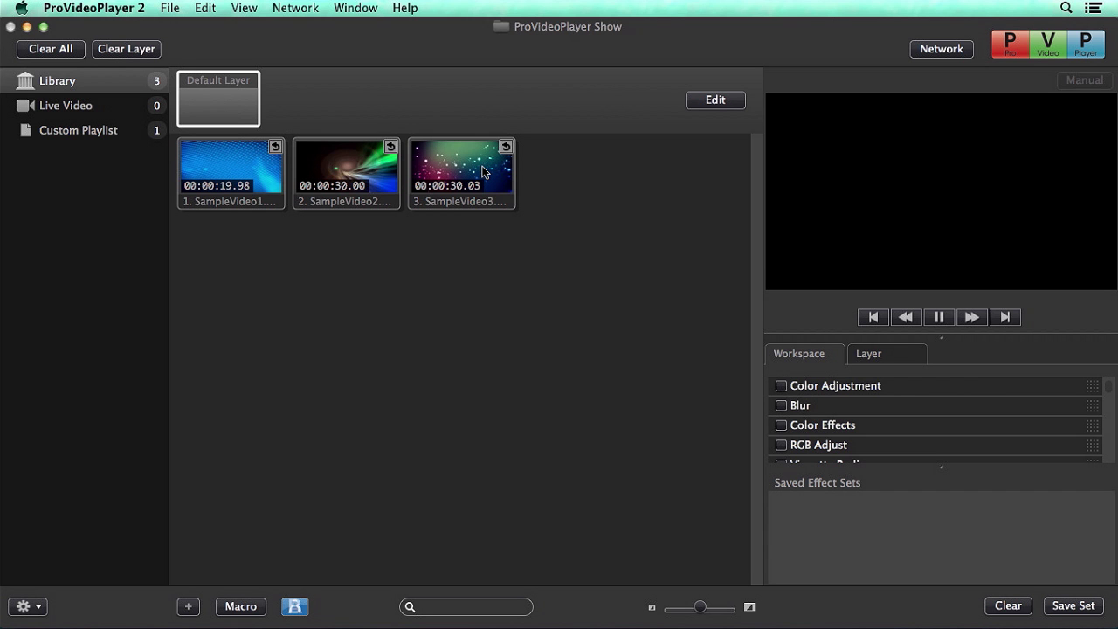
click(483, 172)
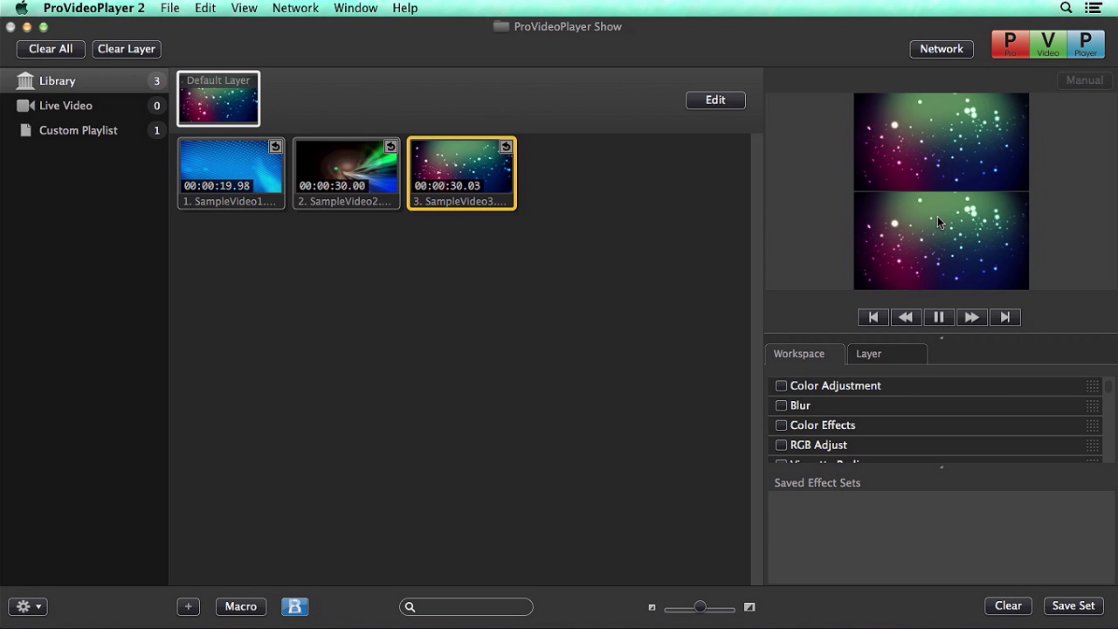
click(135, 50)
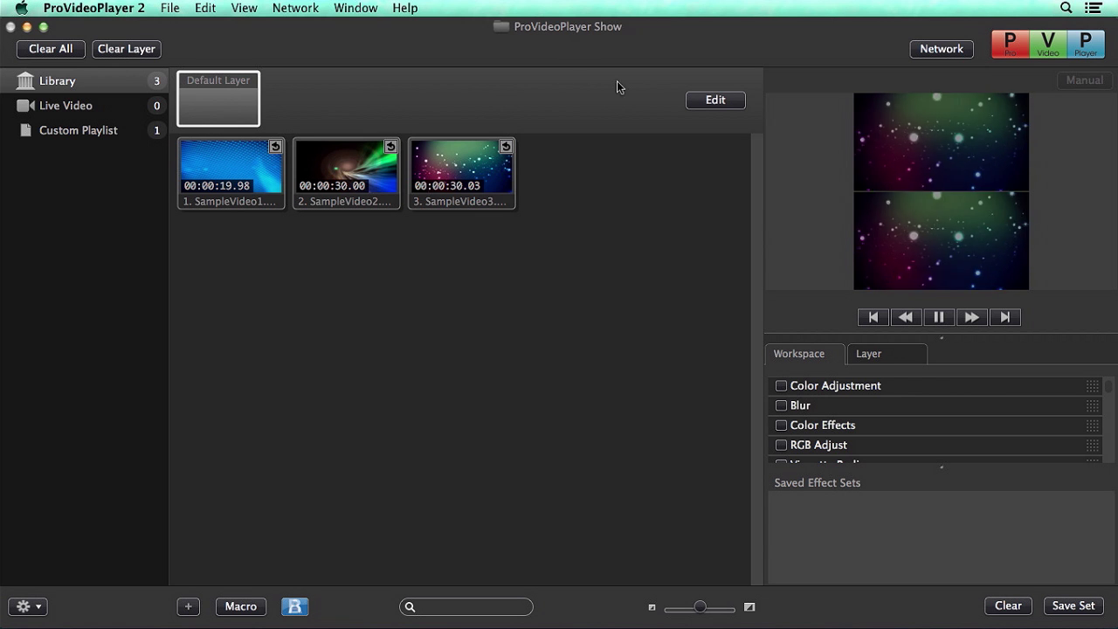
Step: Add a second layer in the layout editor and stretch its target over both outputs to a height of about 2179
click(712, 101)
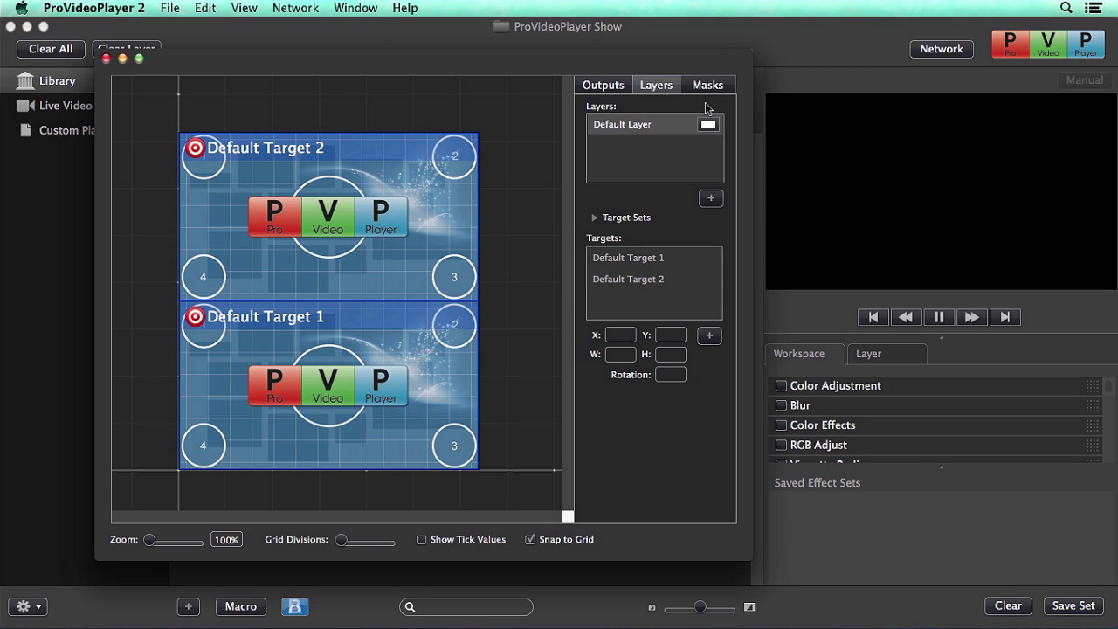
click(711, 200)
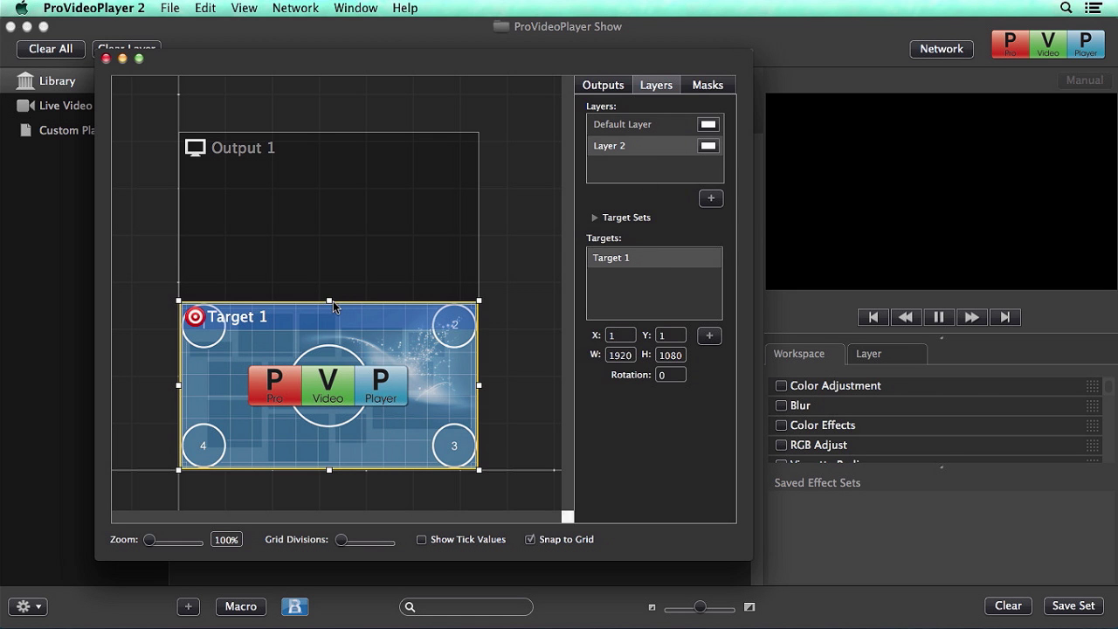
drag(331, 301, 346, 134)
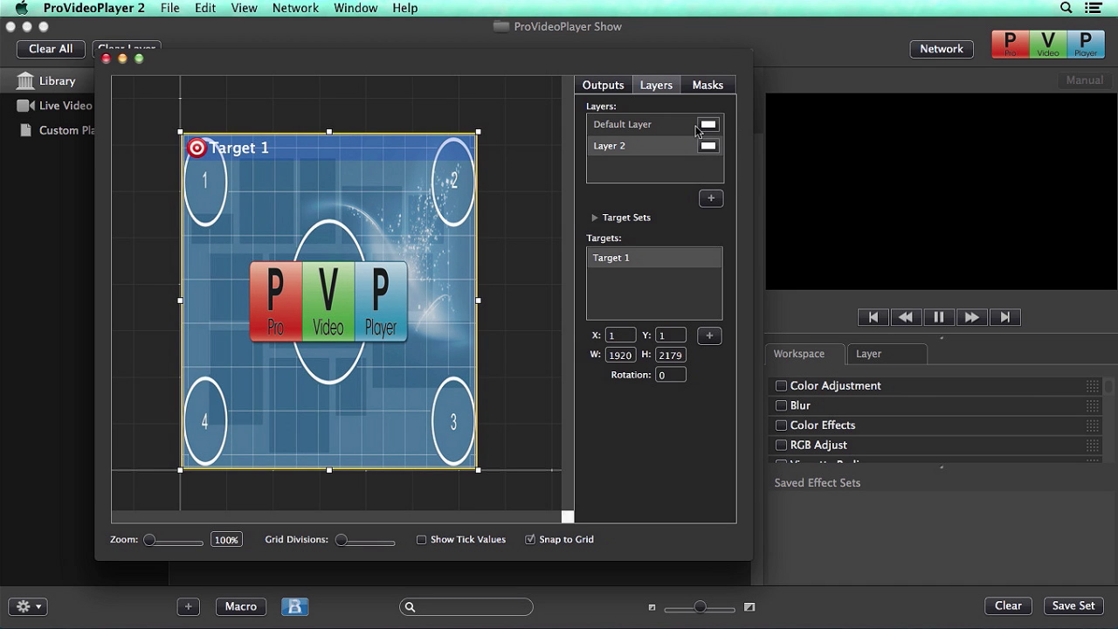
click(105, 58)
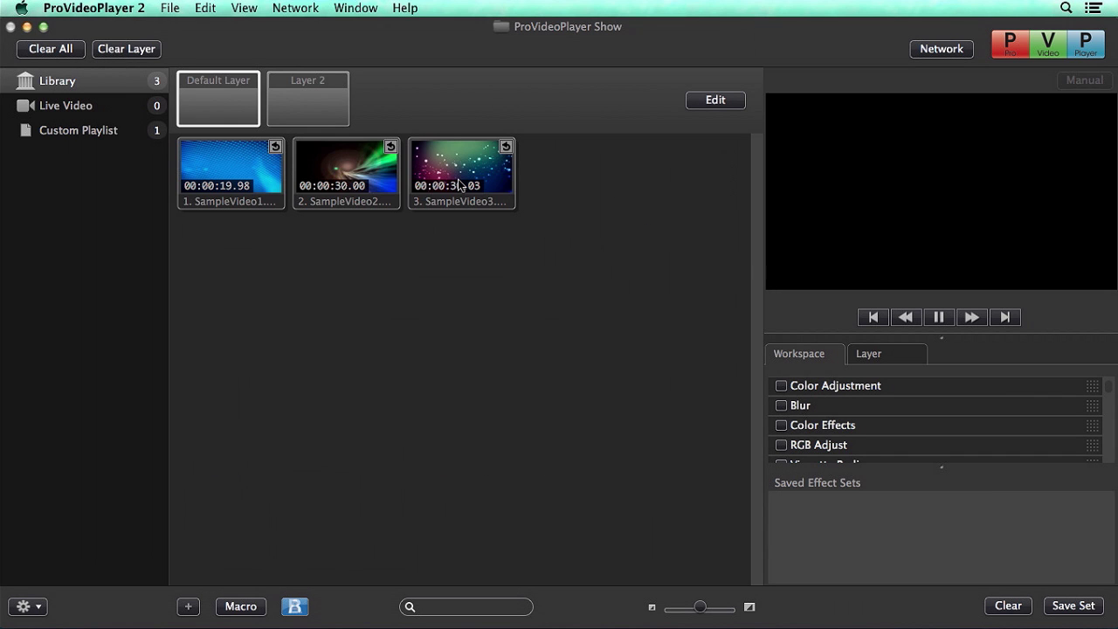
Step: Play SampleVideo3 on Layer 2 to check the spanned playback, and clear that layer
click(330, 107)
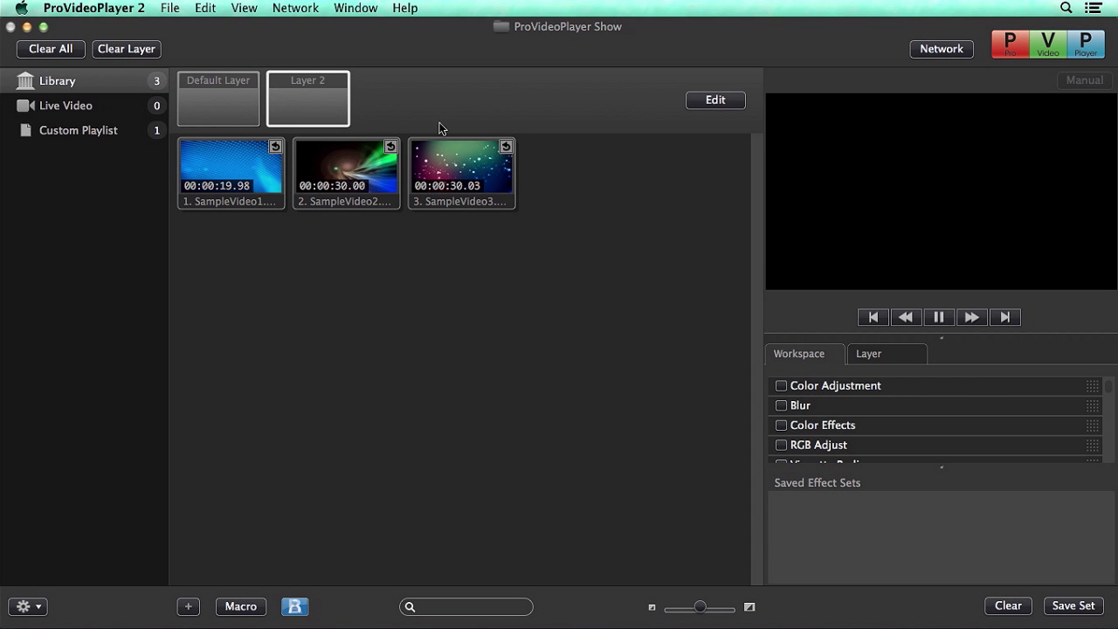
click(485, 181)
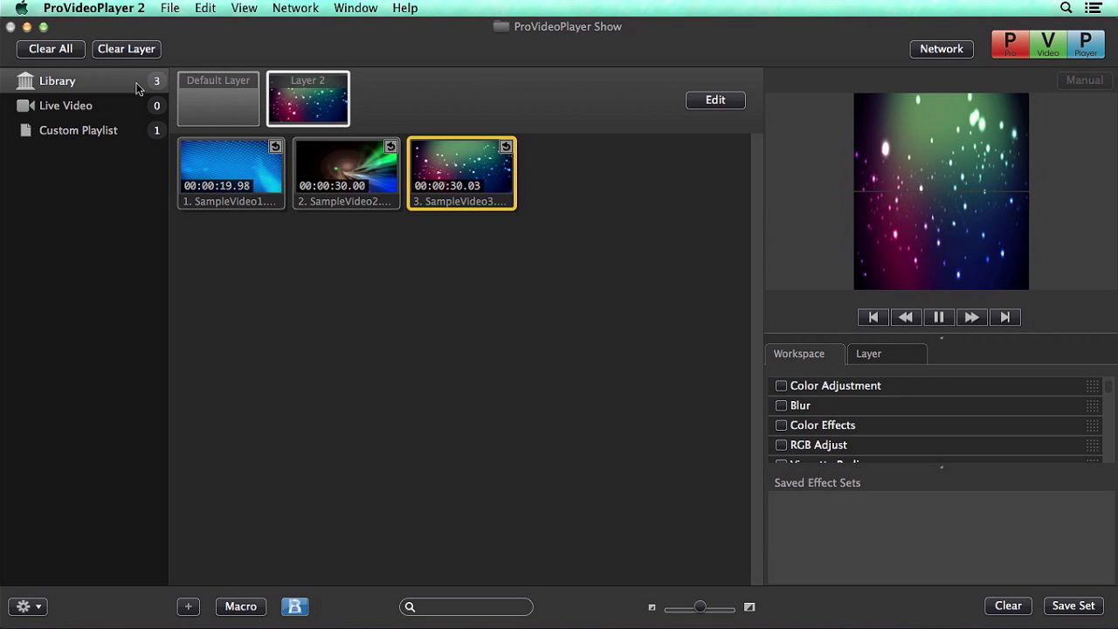
click(144, 49)
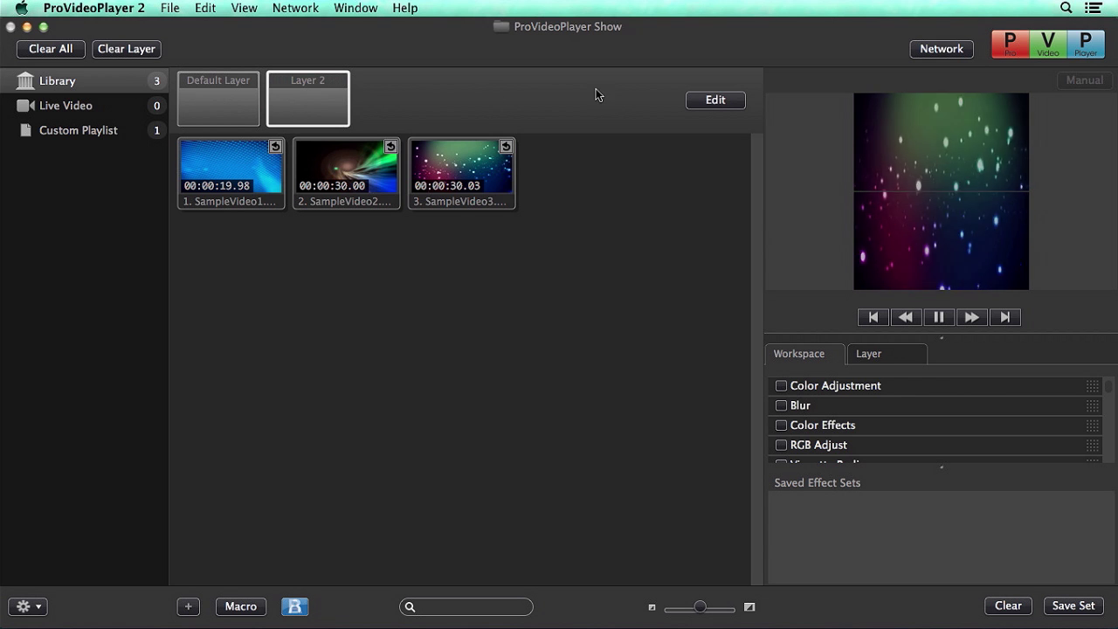
Step: In the layout editor, offset the DELL ST2320L output to about X 1437, Y 1227 and shrink the Color LCD output to about 1195 x 709
click(717, 101)
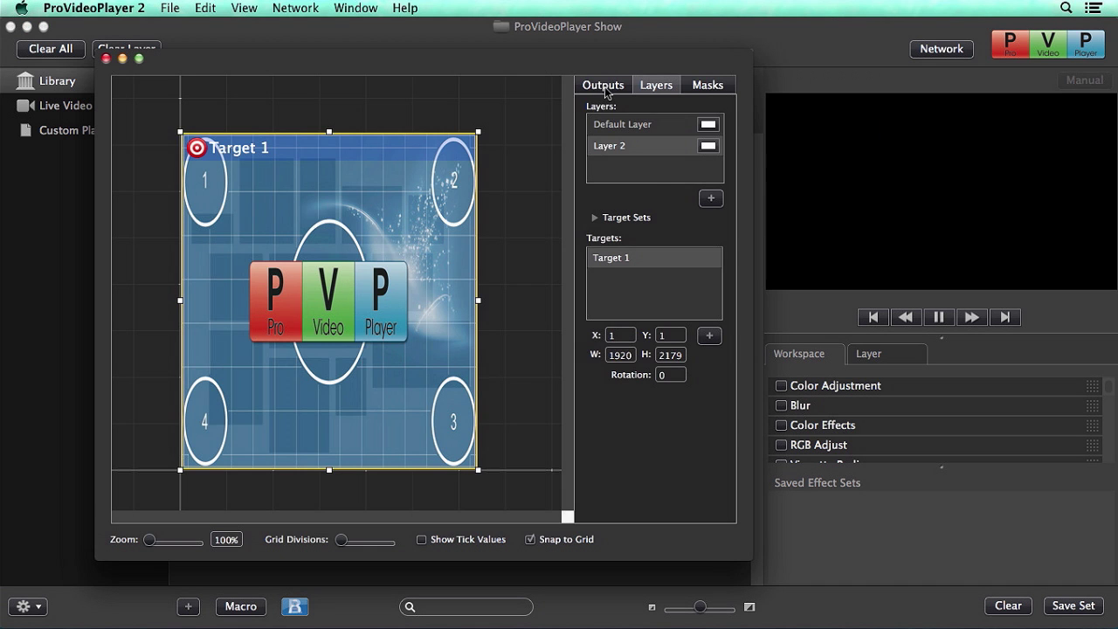
click(603, 85)
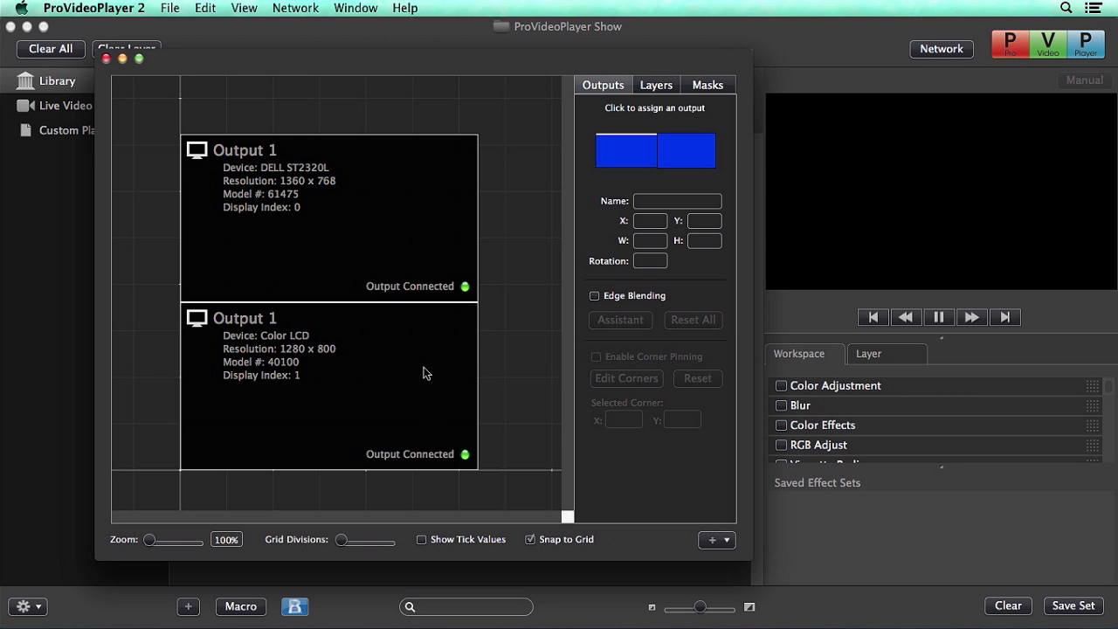
drag(303, 246, 457, 232)
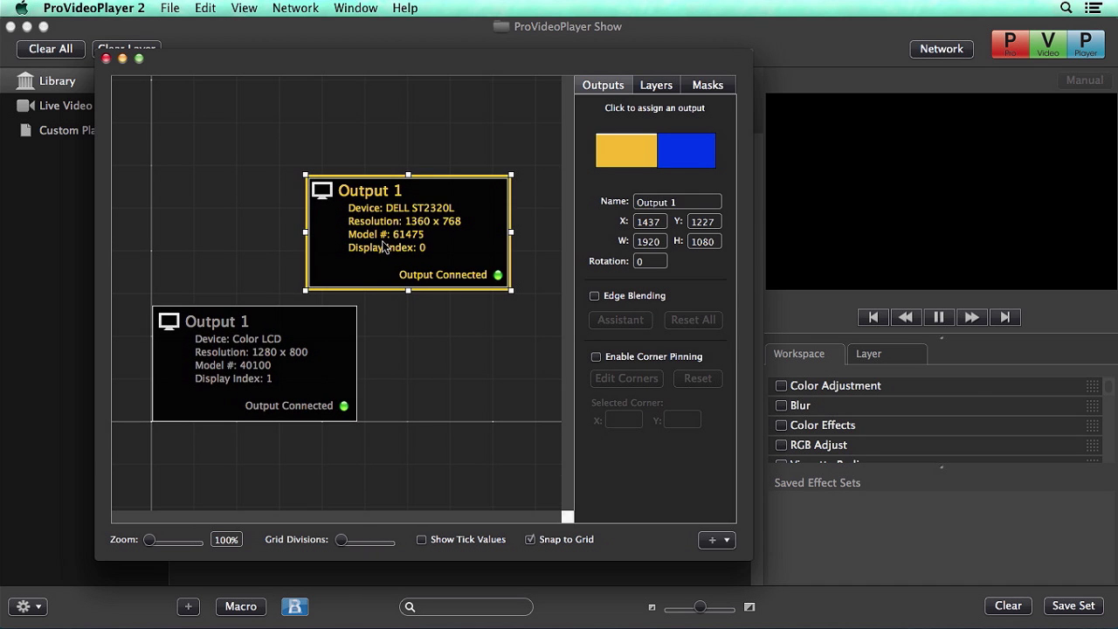
click(344, 330)
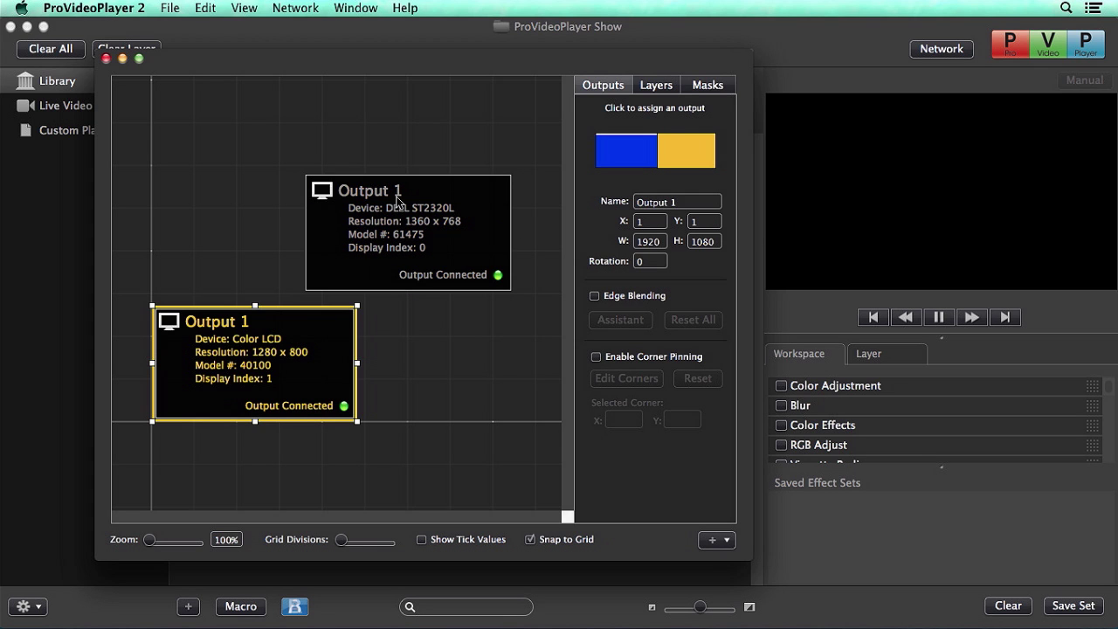
drag(357, 303, 280, 342)
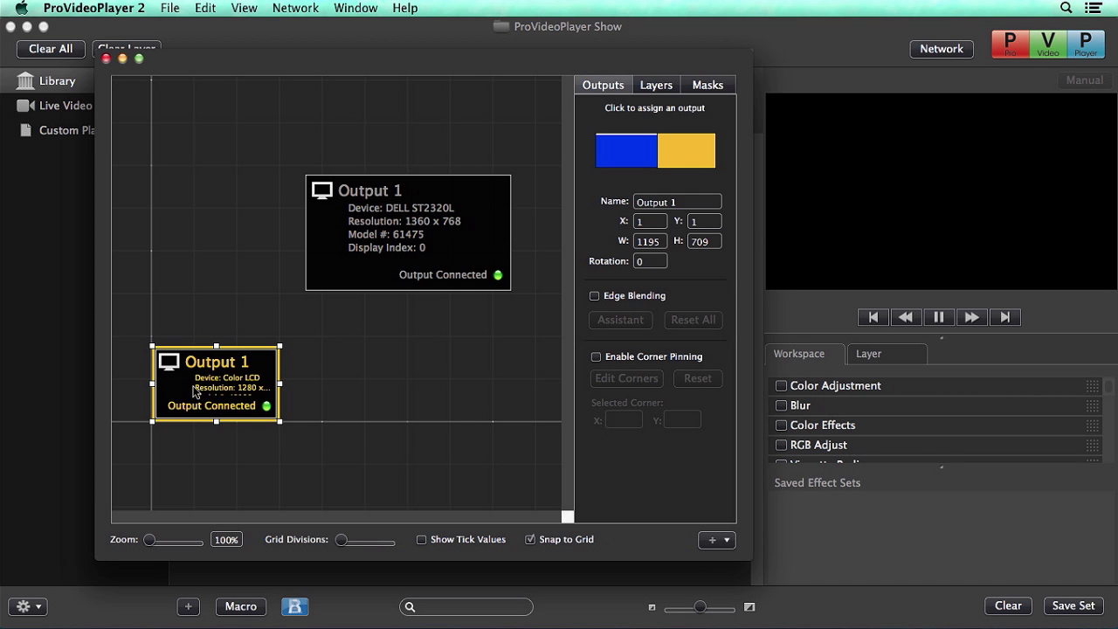
Step: Shrink Default Target 1 of the Default Layer to about 1211 x 725 to fit the smaller Color LCD output
click(669, 91)
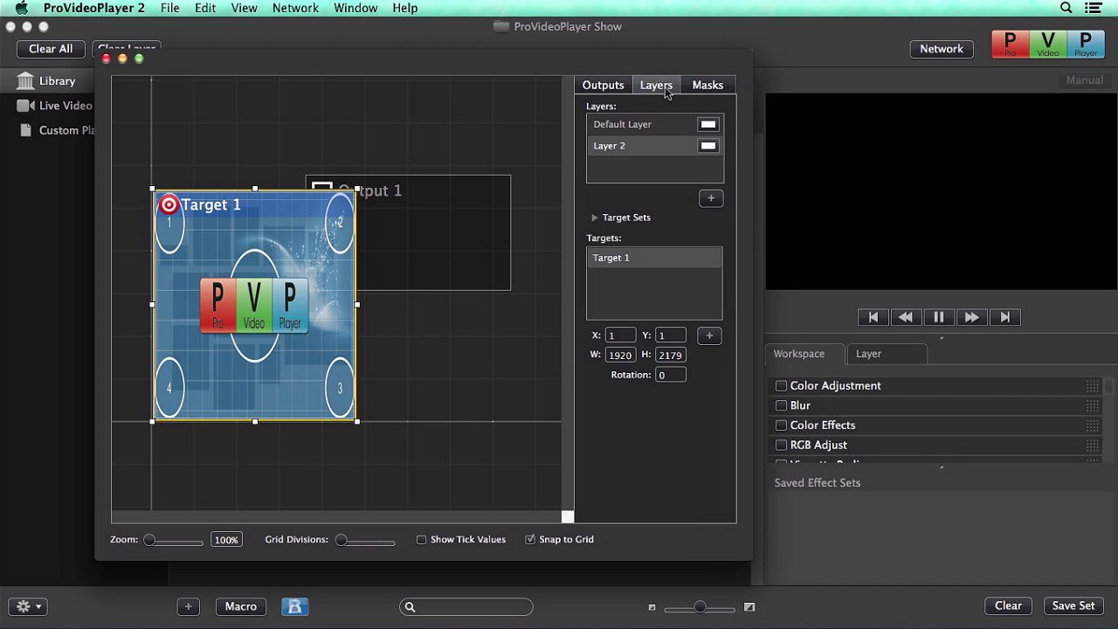
click(634, 125)
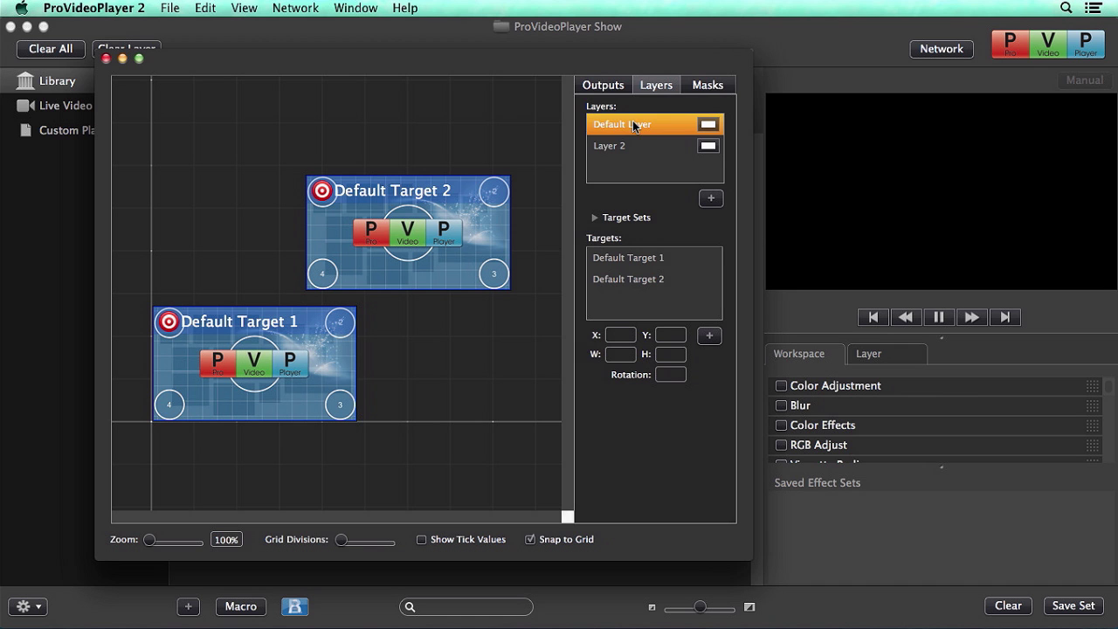
click(281, 320)
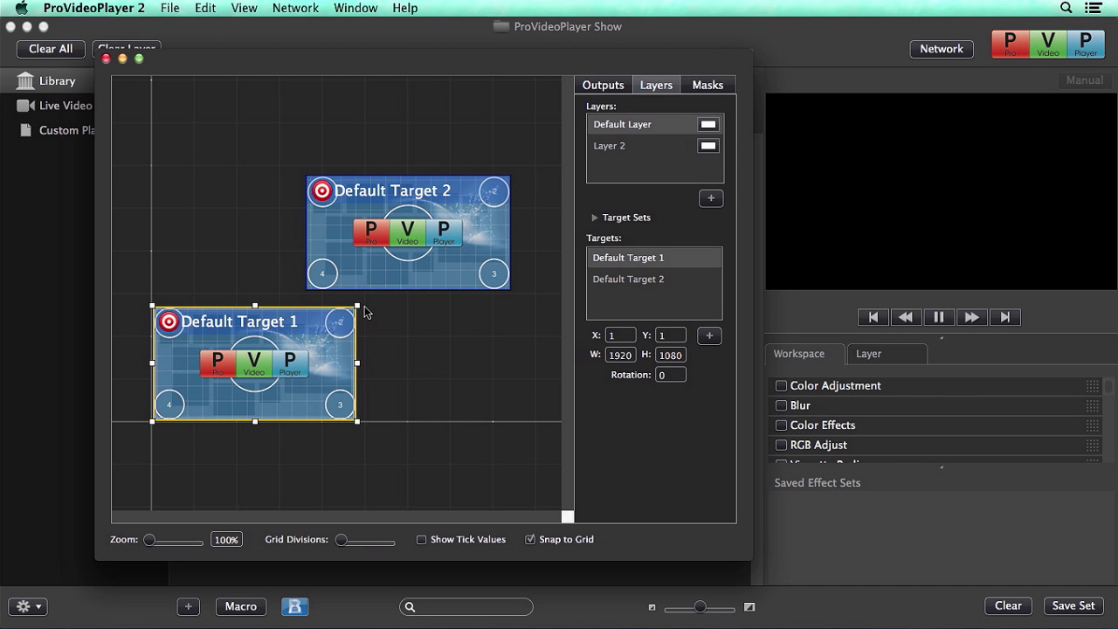
drag(358, 303, 282, 341)
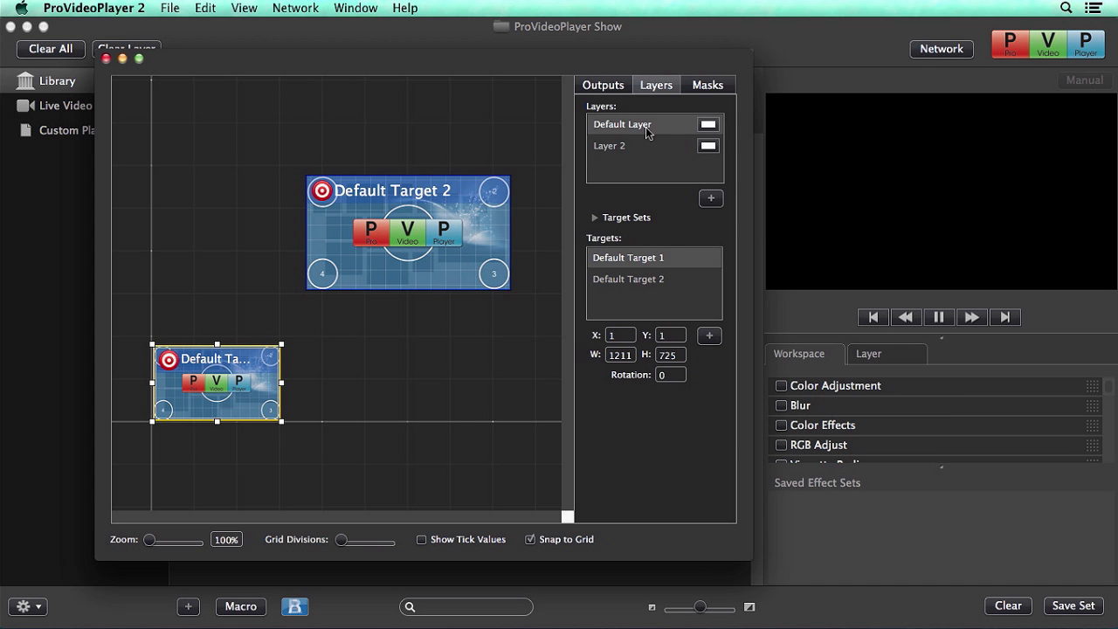
Step: Stretch Layer 2's target to about 3381 x 2373 so it covers both offset outputs, and close the layout editor
click(610, 146)
click(367, 220)
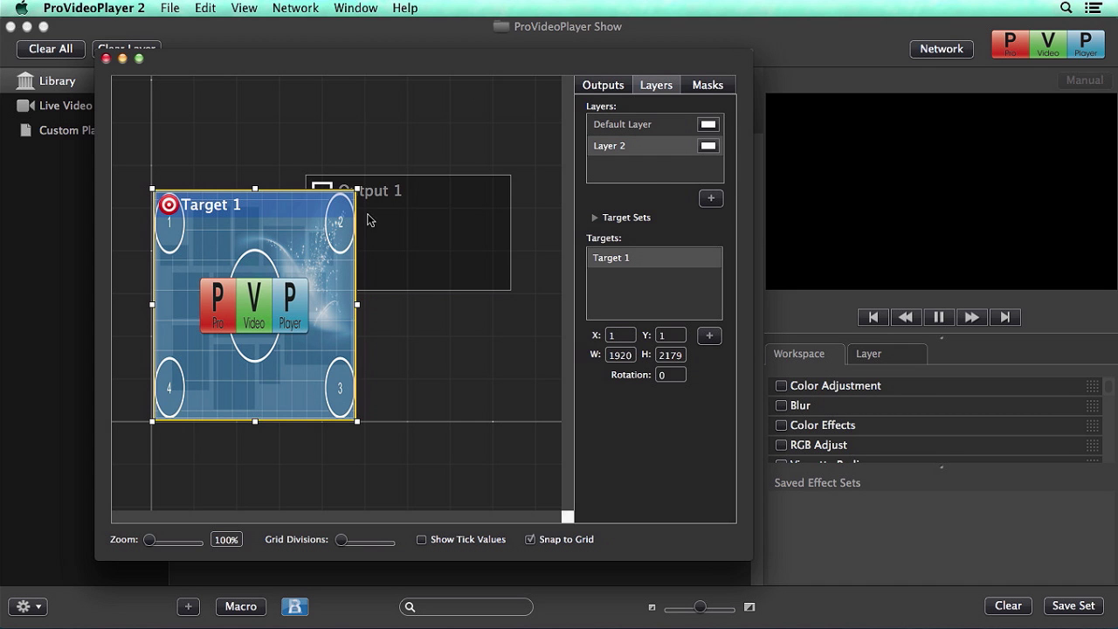
drag(361, 188, 513, 169)
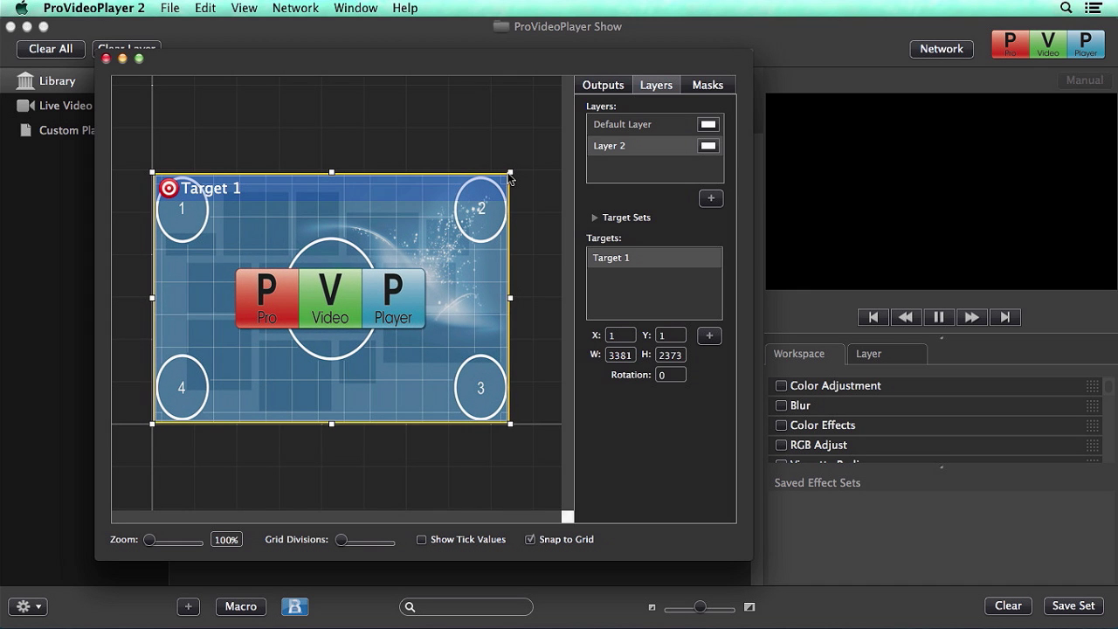
click(106, 59)
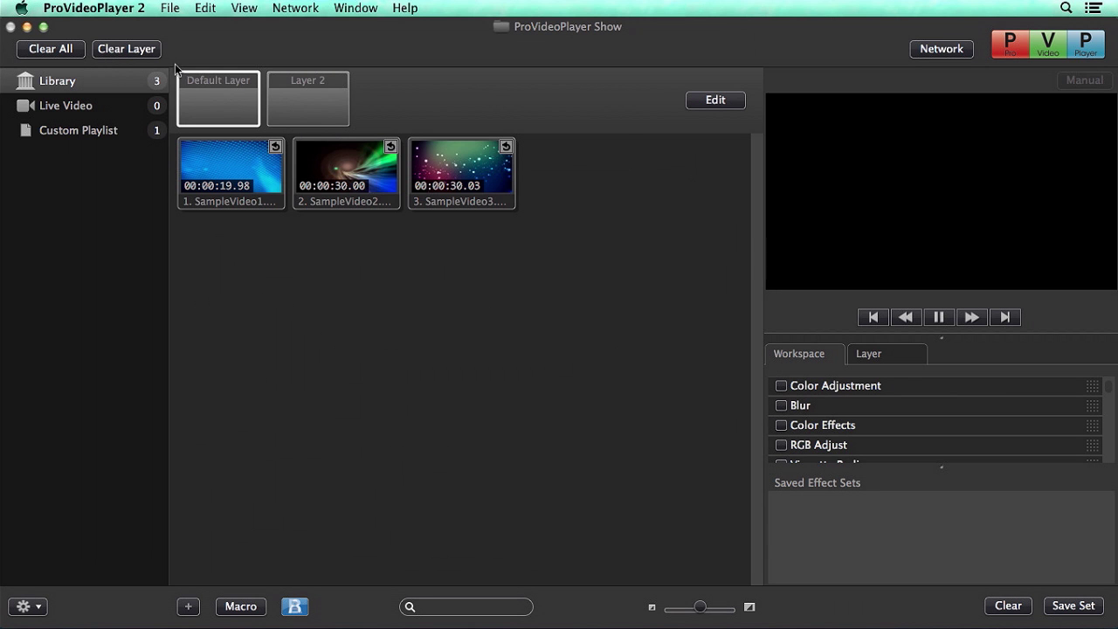
Step: Play SampleVideo3 on the Default Layer and SampleVideo2 on Layer 2
click(455, 165)
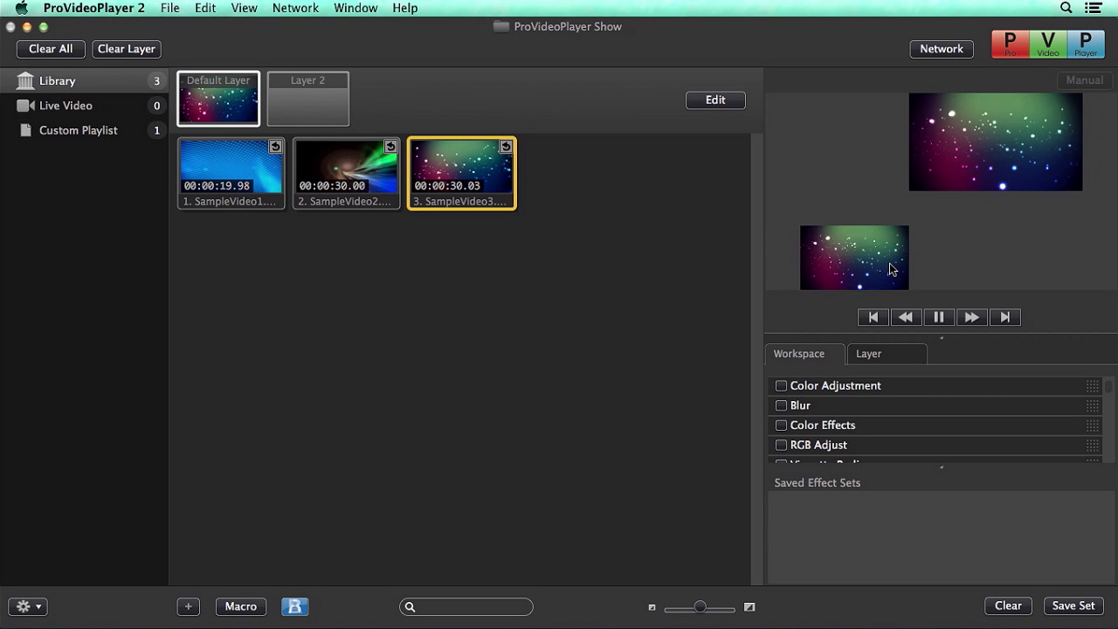
click(320, 110)
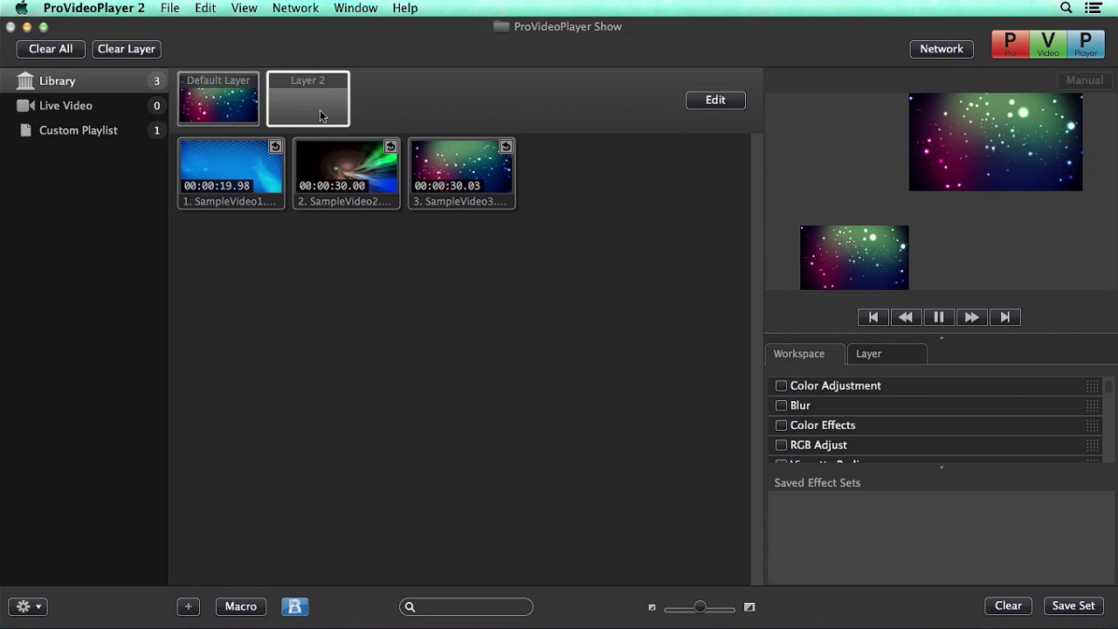
click(358, 174)
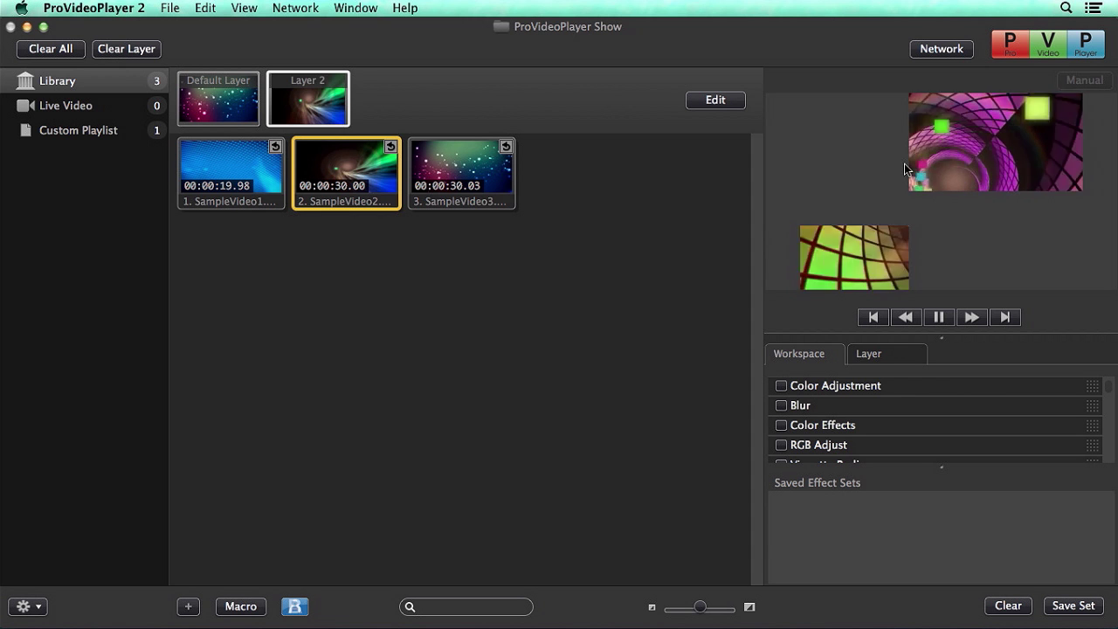
Step: Reopen the layout editor, move the DELL ST2320L output down and closer to the Color LCD output, and close the editor
click(729, 106)
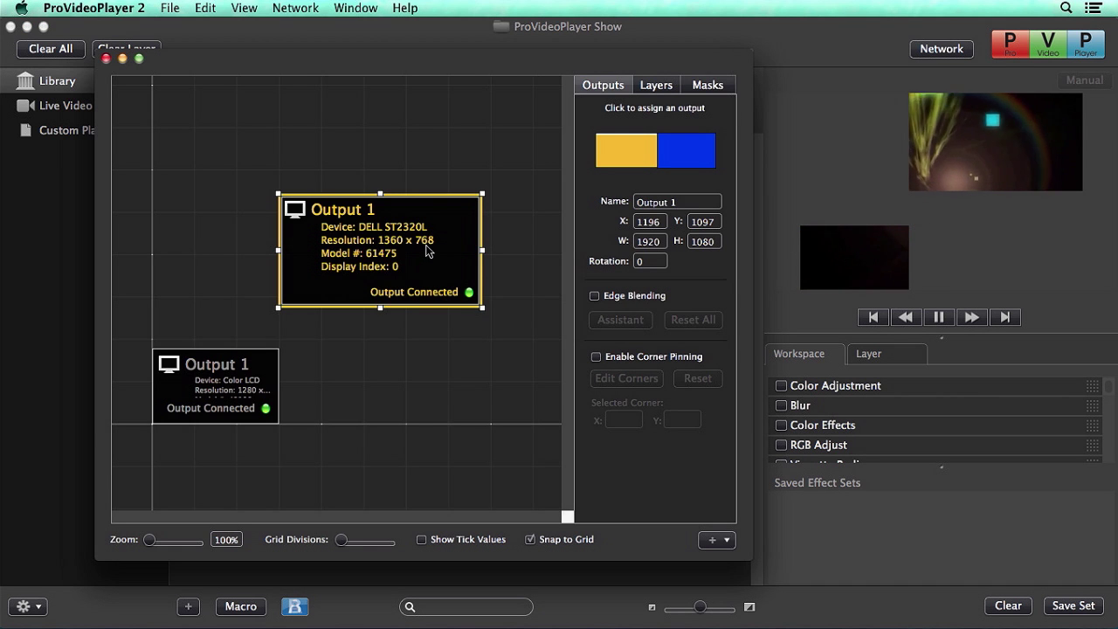
drag(429, 250, 405, 266)
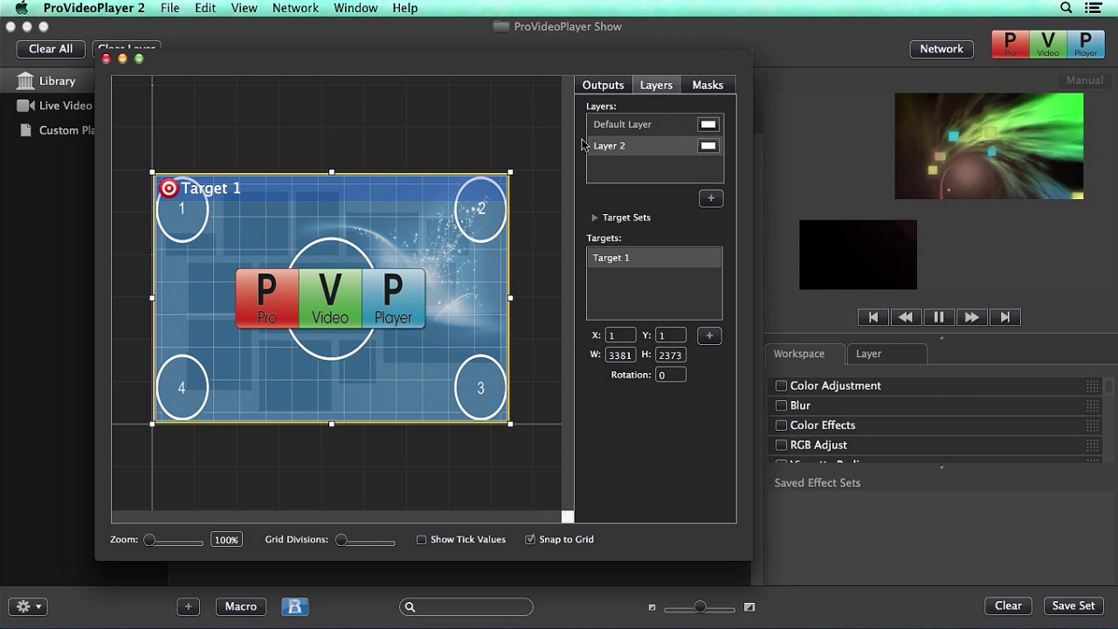
click(603, 84)
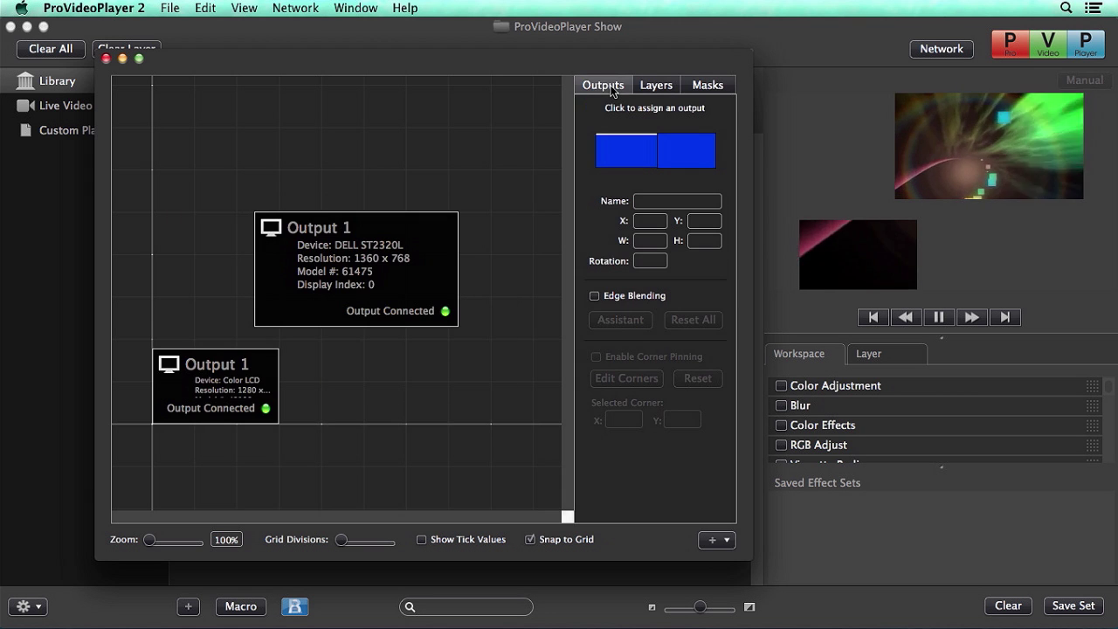
click(106, 59)
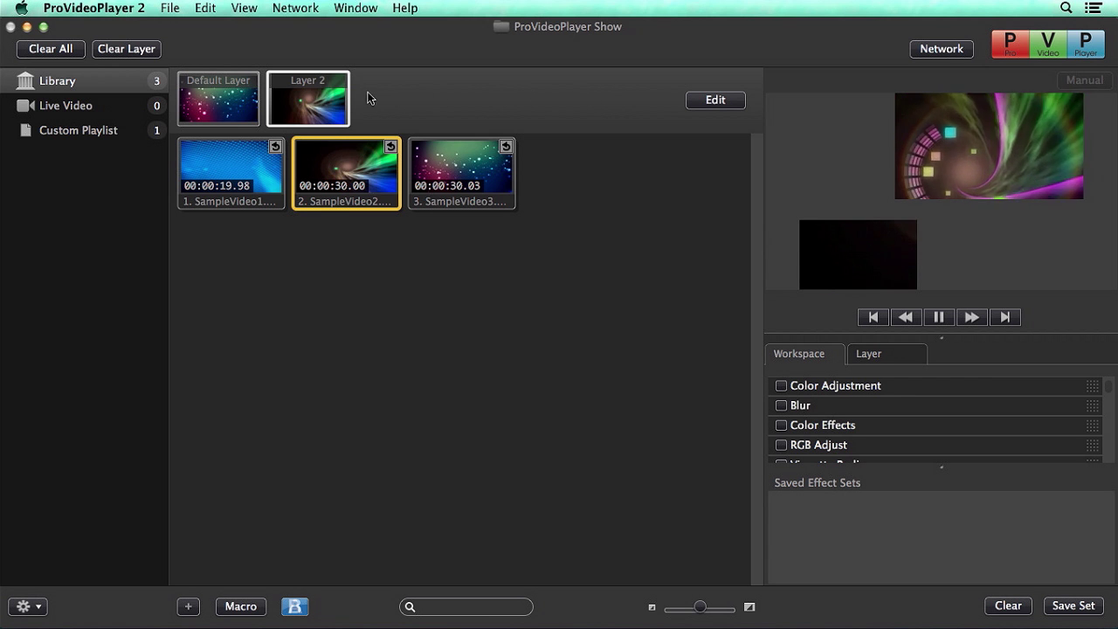
Step: Clear SampleVideo2 from Layer 2
click(126, 49)
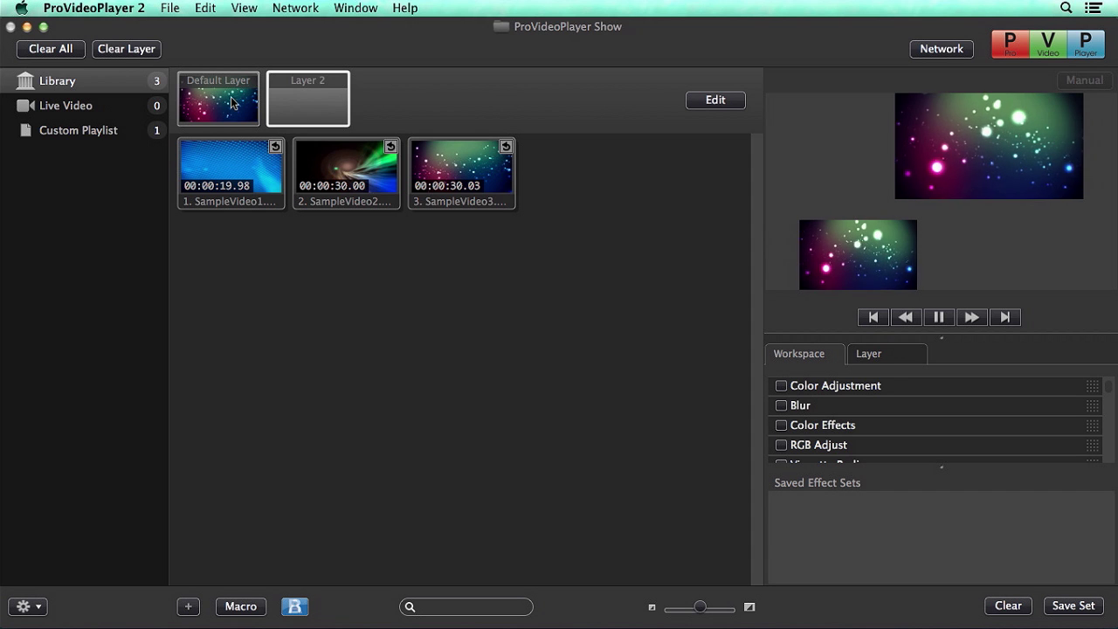